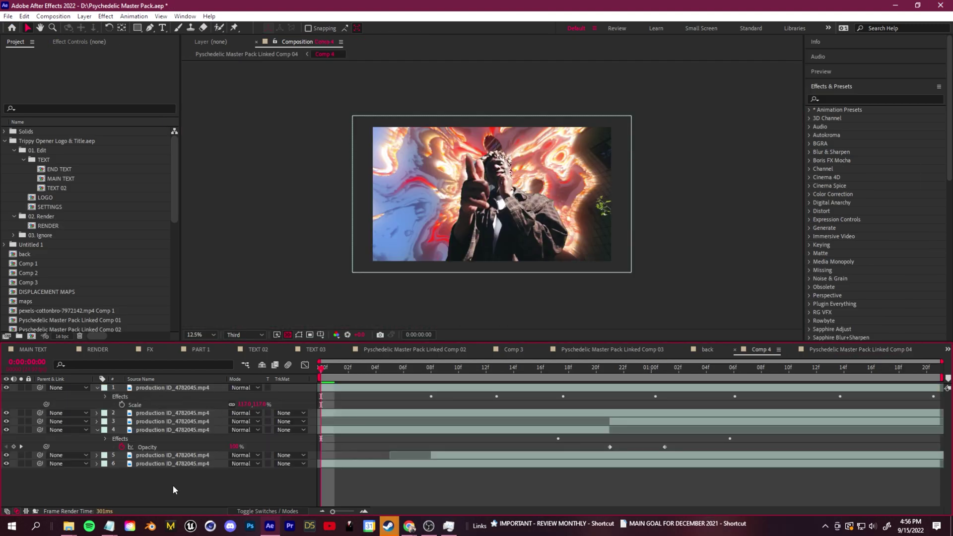
Delete the top five production ID_4782045.mp4 layers from Comp 4, keeping only the lowest one.
left_click(176, 459)
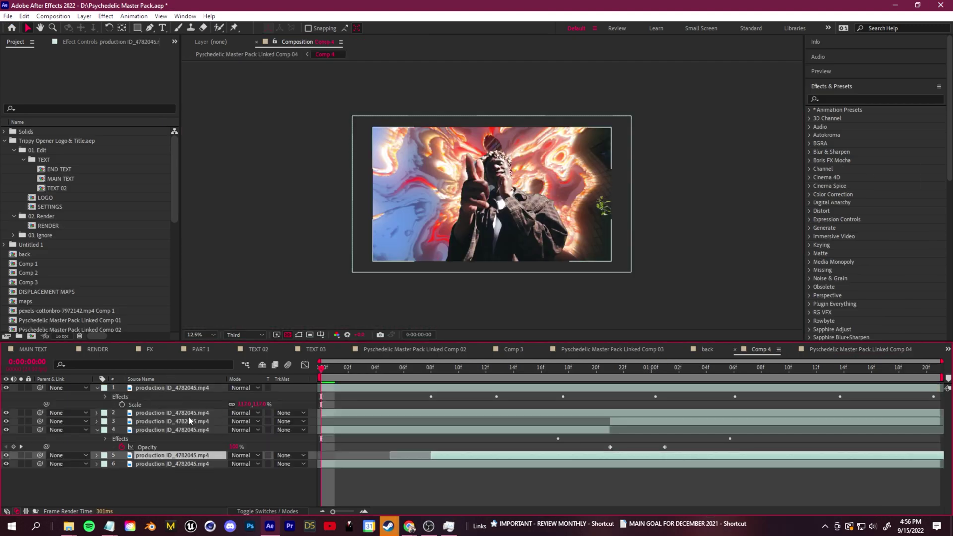
left_click(187, 389)
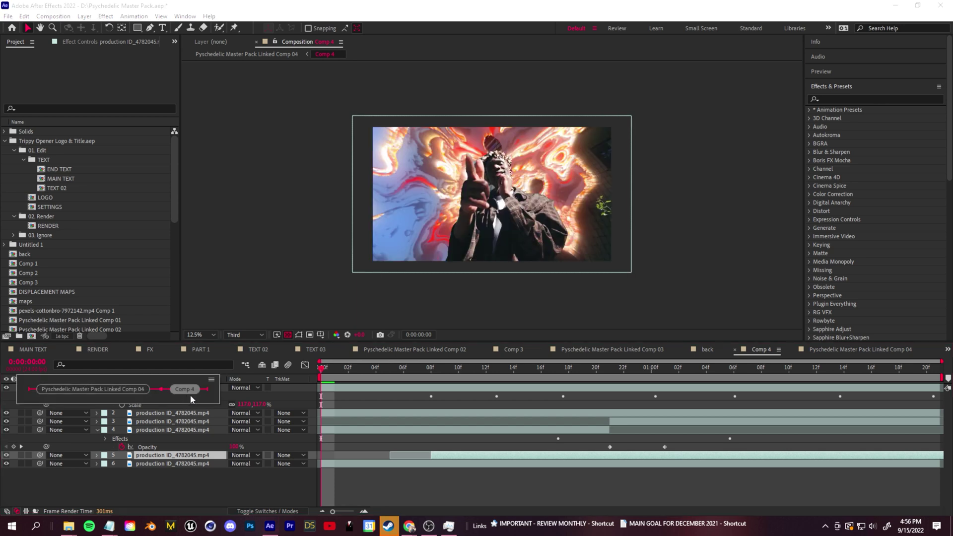
left_click(198, 430)
left_click(181, 455)
left_click(181, 388, "shift")
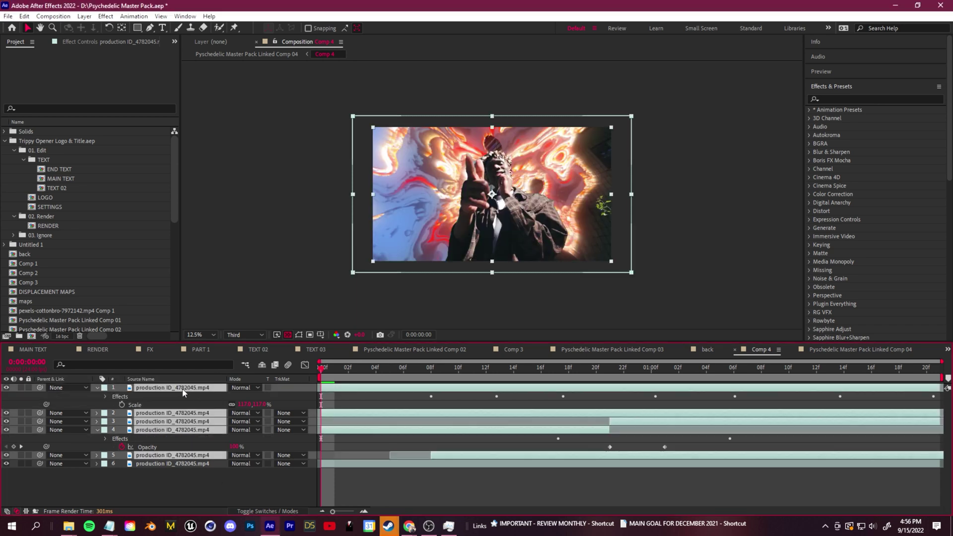
key("Delete")
Turn on the Roto Brush & Refine Edge effect on the remaining footage layer and scrub through the cutout.
left_click(183, 389)
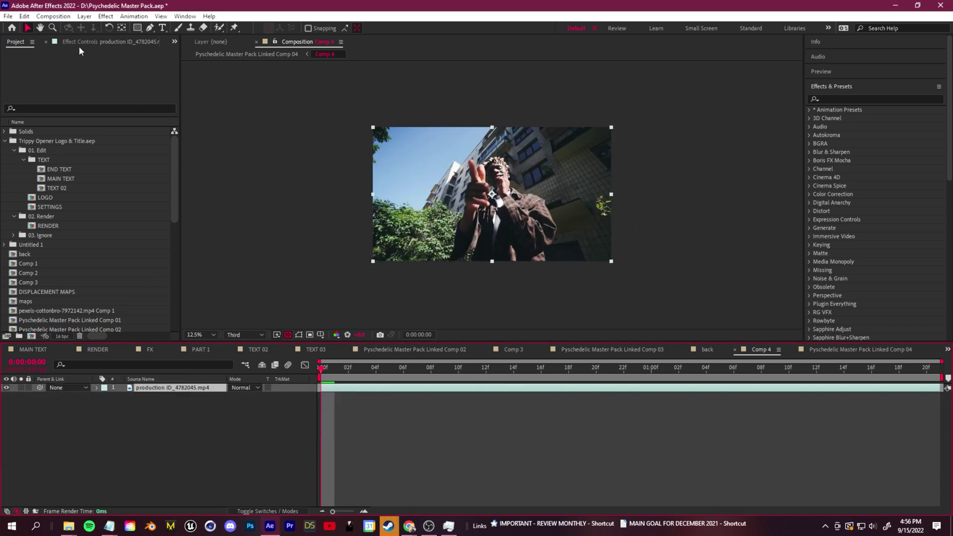
left_click(78, 43)
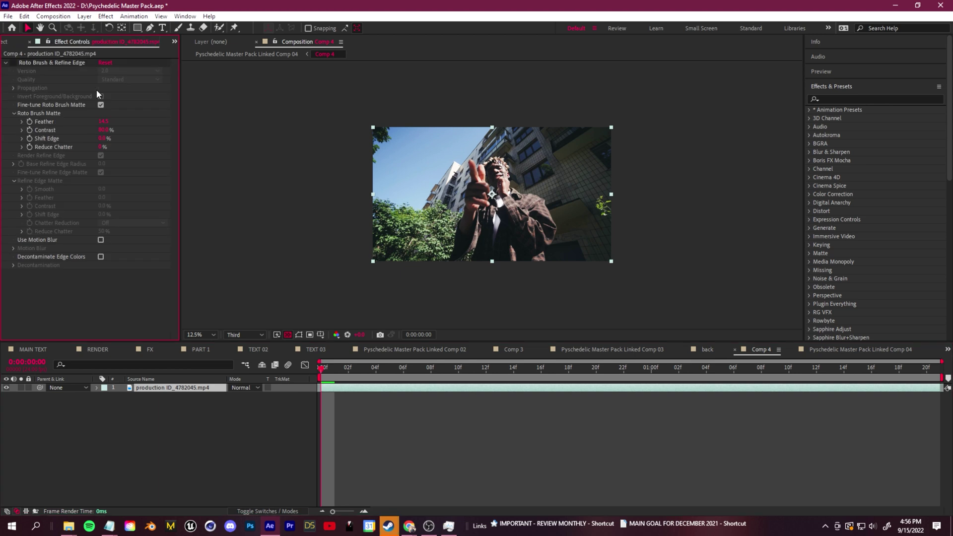
left_click(13, 63)
left_click_drag(326, 370, 17, 44)
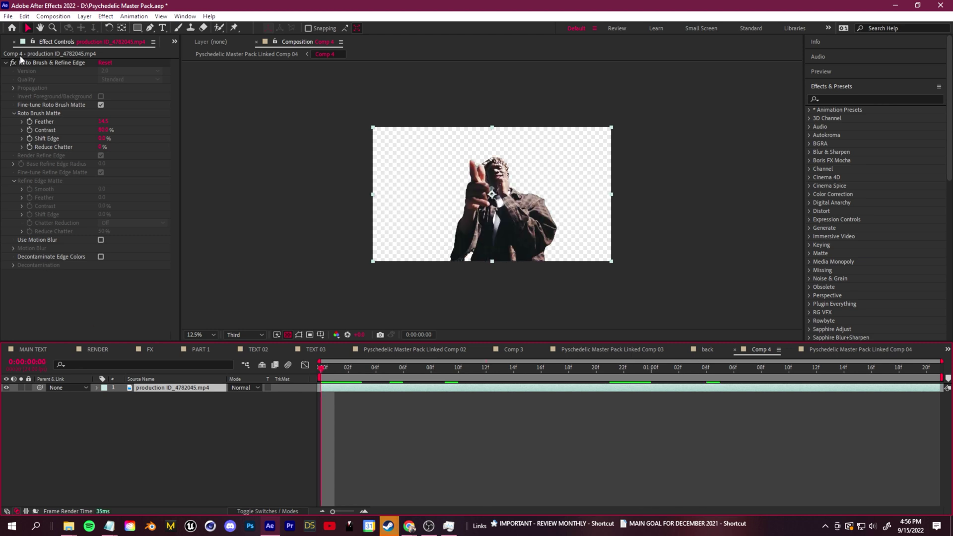
Duplicate the cutout footage layer and rename the lower copy BOTTOM.
key("ctrl+d")
right_click(175, 397)
left_click(232, 369)
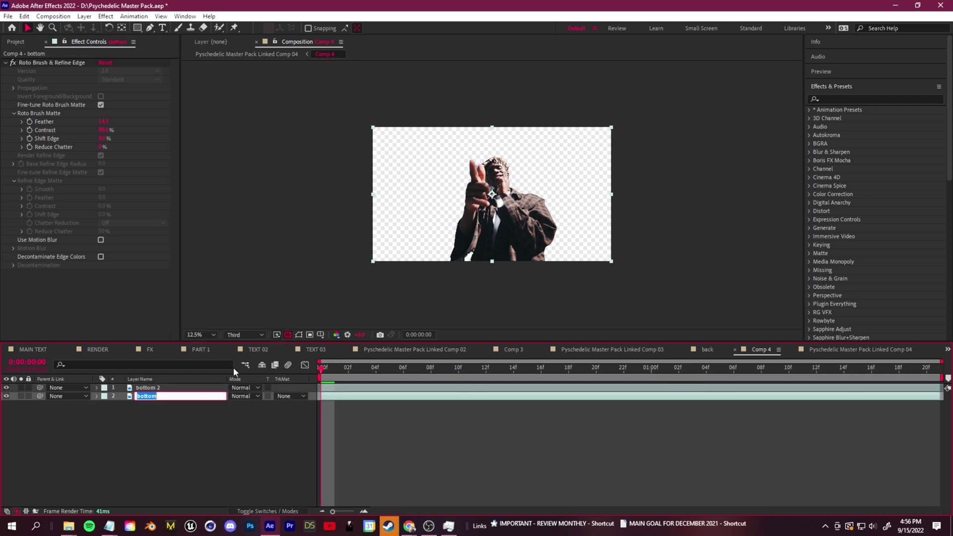
type("BOTTOM")
key("Return")
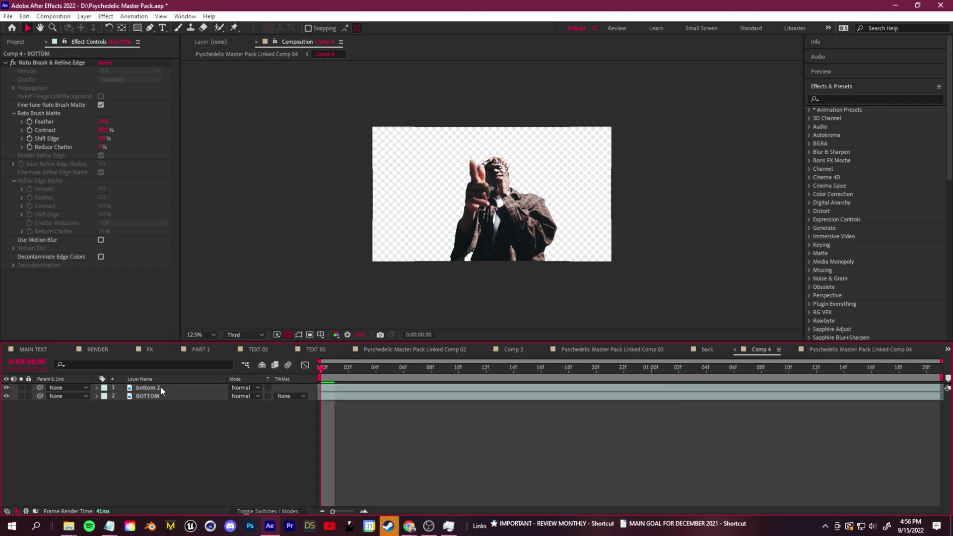
Rename the upper copy of the footage layer MIDDLE.
right_click(160, 387)
left_click(205, 357)
type("MIDDLE")
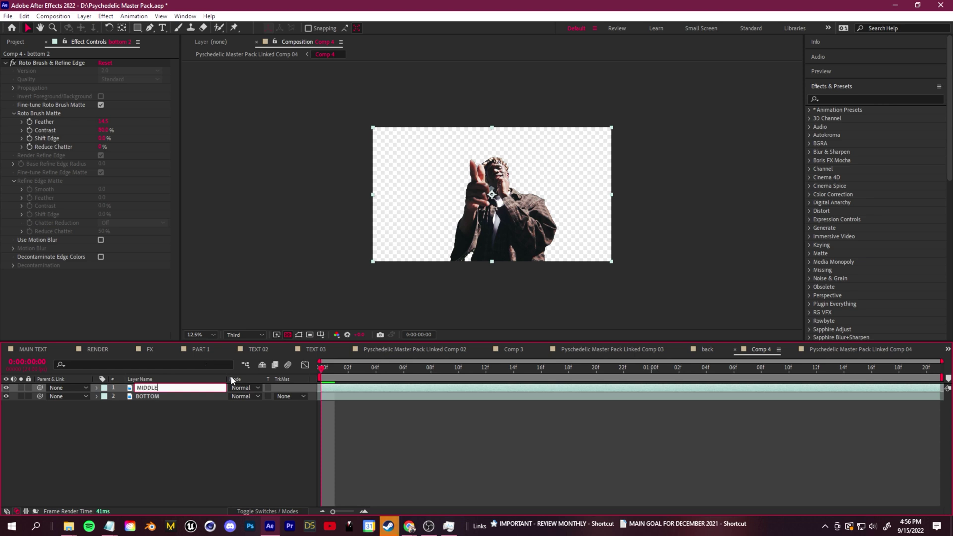
key("Return")
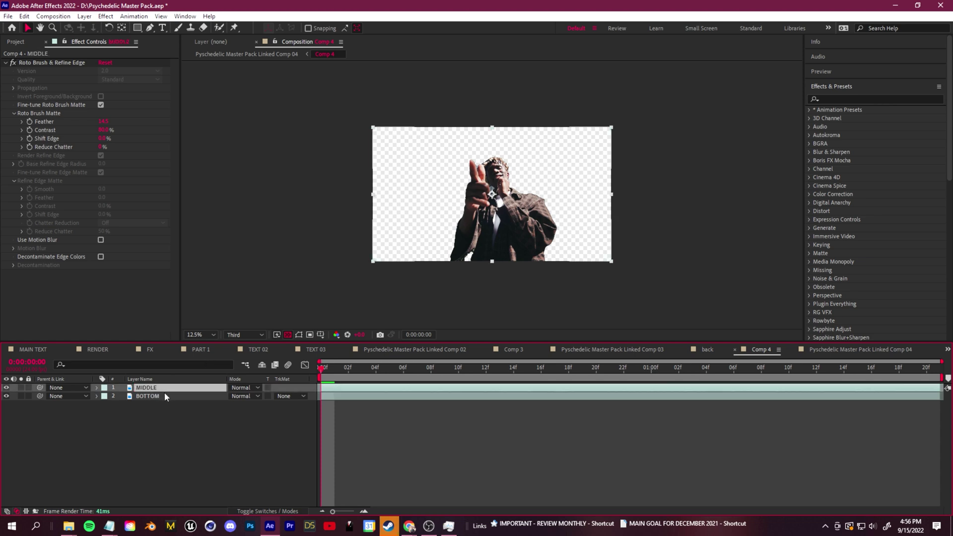
Duplicate the MIDDLE layer and rename the new copy TOP.
key("ctrl+d")
right_click(164, 392)
left_click(198, 360)
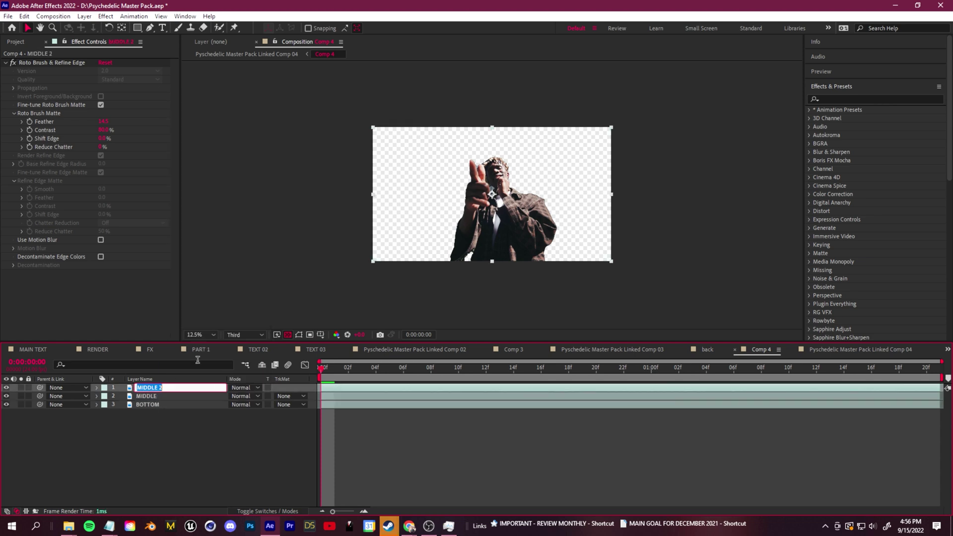
type("TOP")
key("Return")
left_click(206, 478)
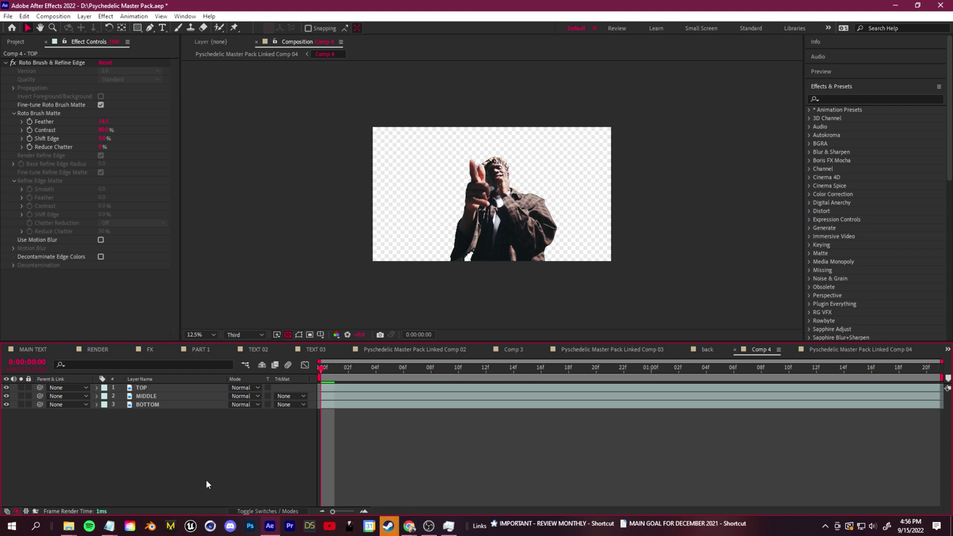
Turn off Roto Brush & Refine Edge on the BOTTOM layer so it shows the full footage.
left_click(152, 396)
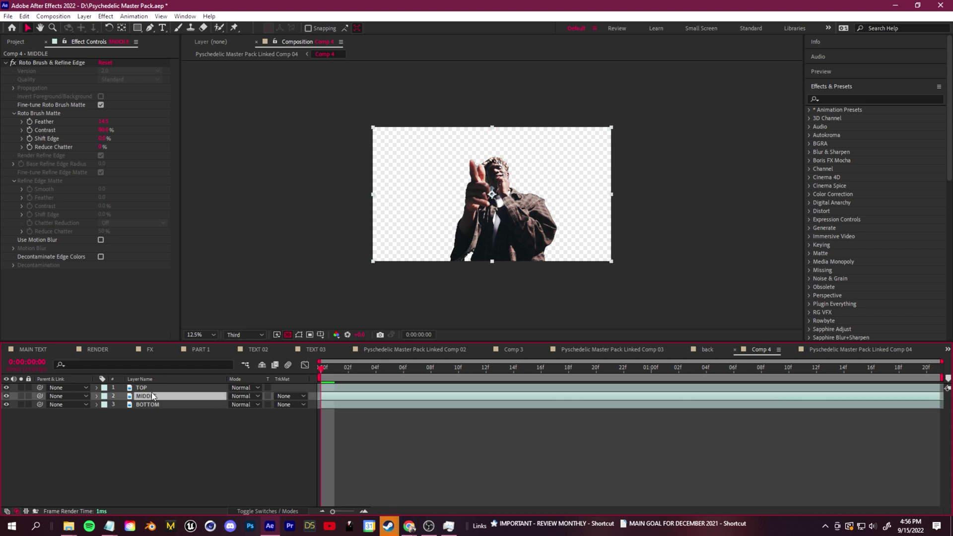
left_click(146, 390)
left_click(149, 396)
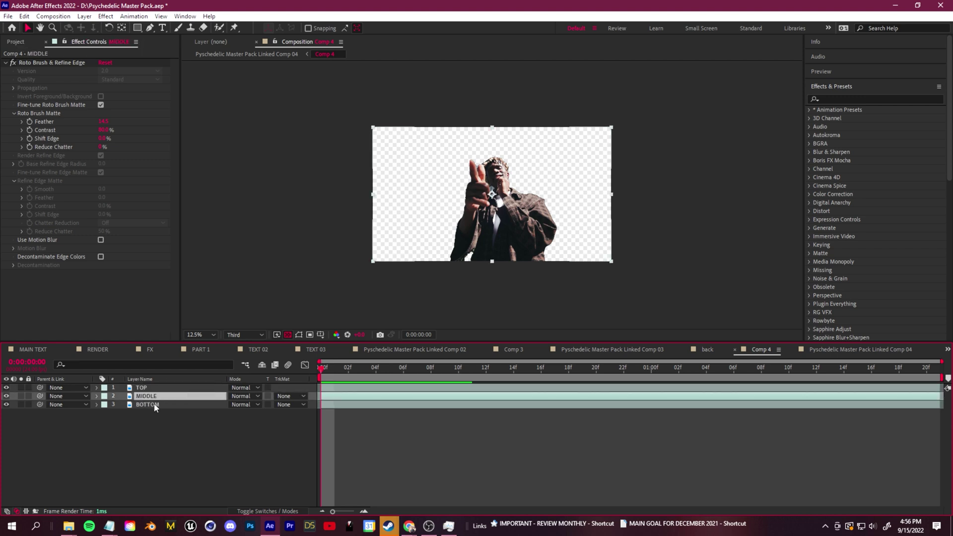
left_click(154, 404)
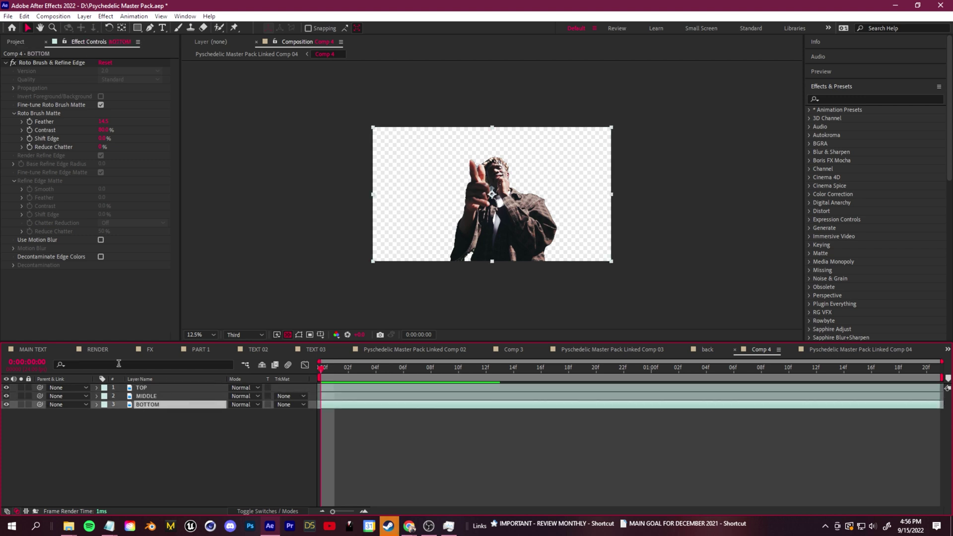
left_click(13, 63)
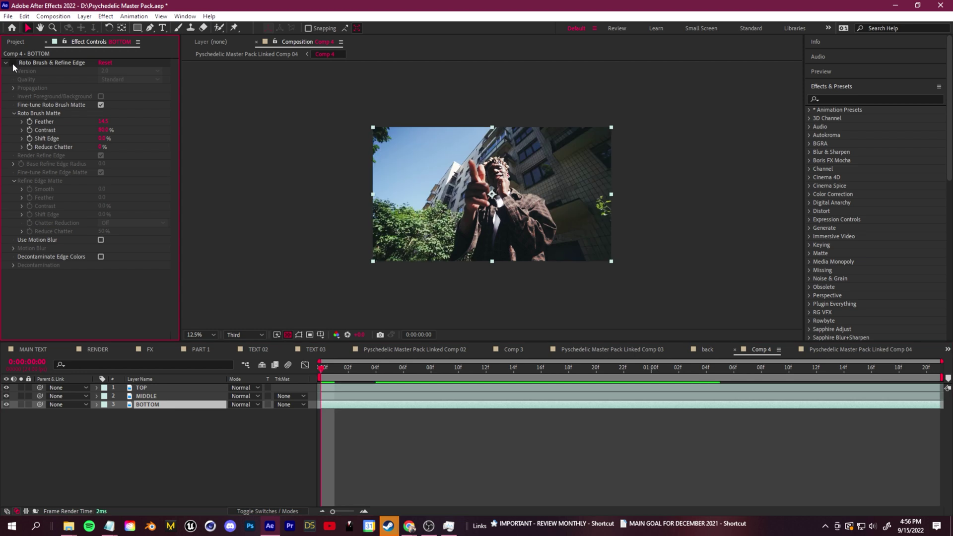
Browse the User Presets animation presets and compare the names carrying BG and TOP labels.
left_click(147, 396)
left_click(141, 388)
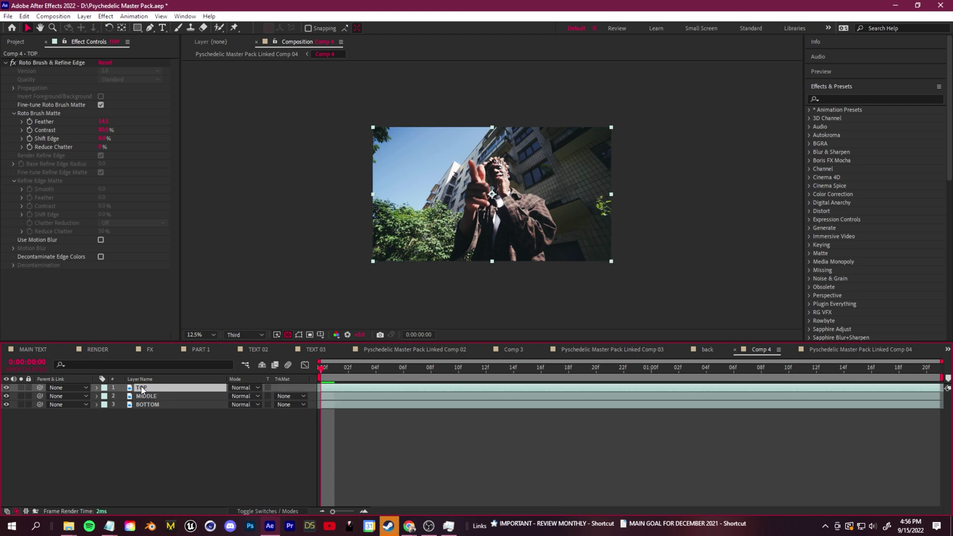
left_click(810, 110)
left_click(818, 126)
scroll(867, 223, "down", 5)
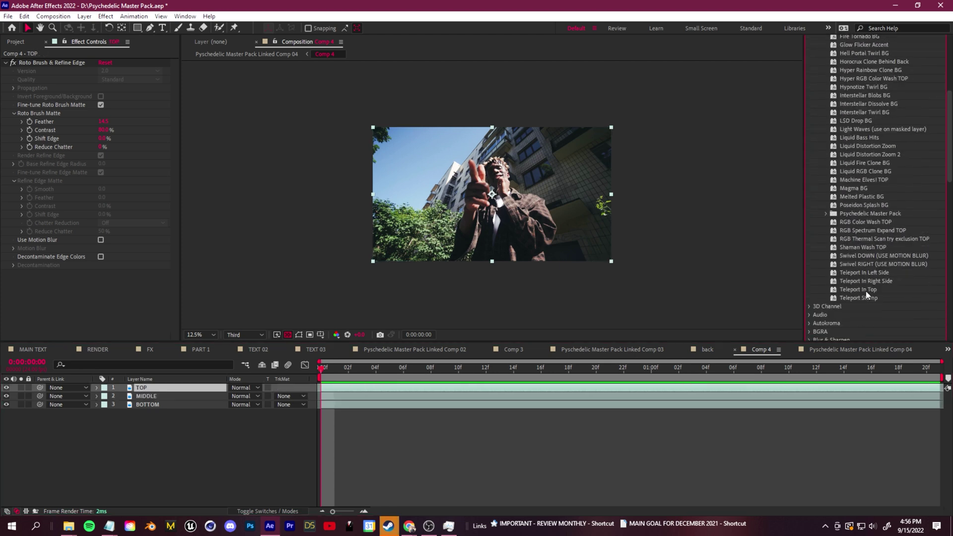
key("period")
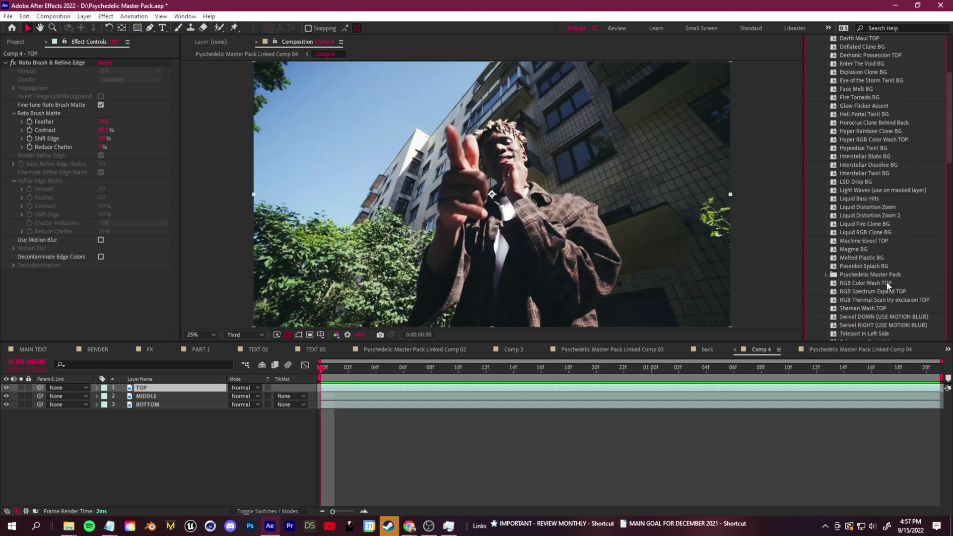
left_click(857, 224)
scroll(879, 258, "down", 4)
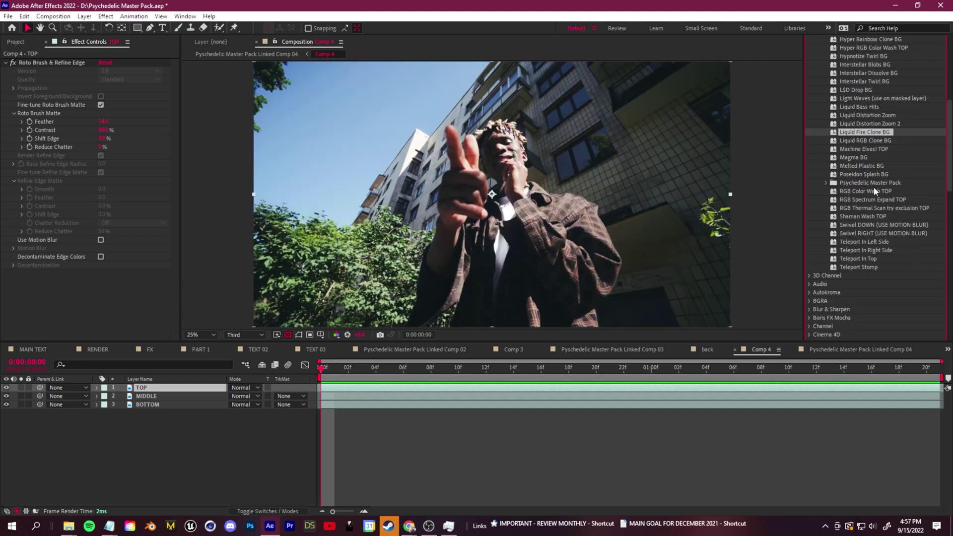
scroll(887, 172, "up", 3)
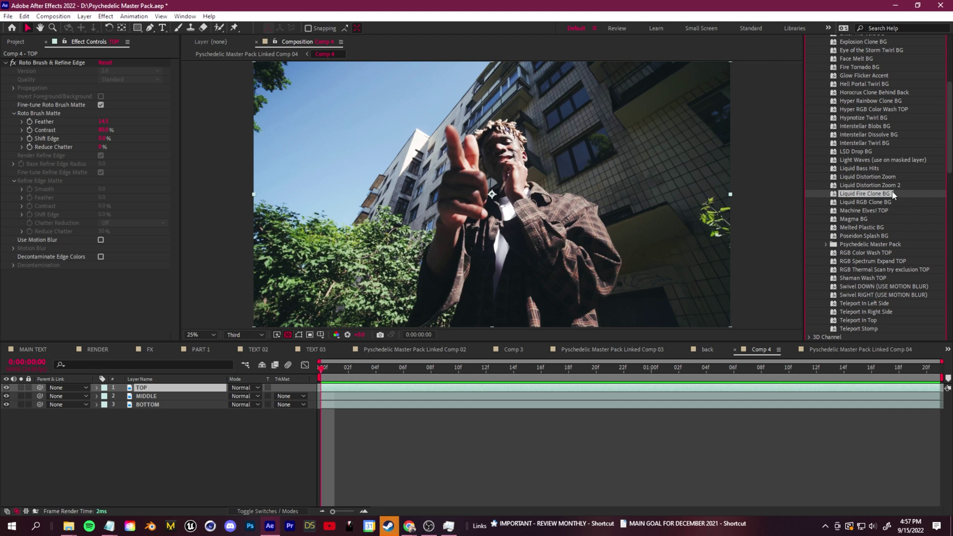
left_click(889, 203)
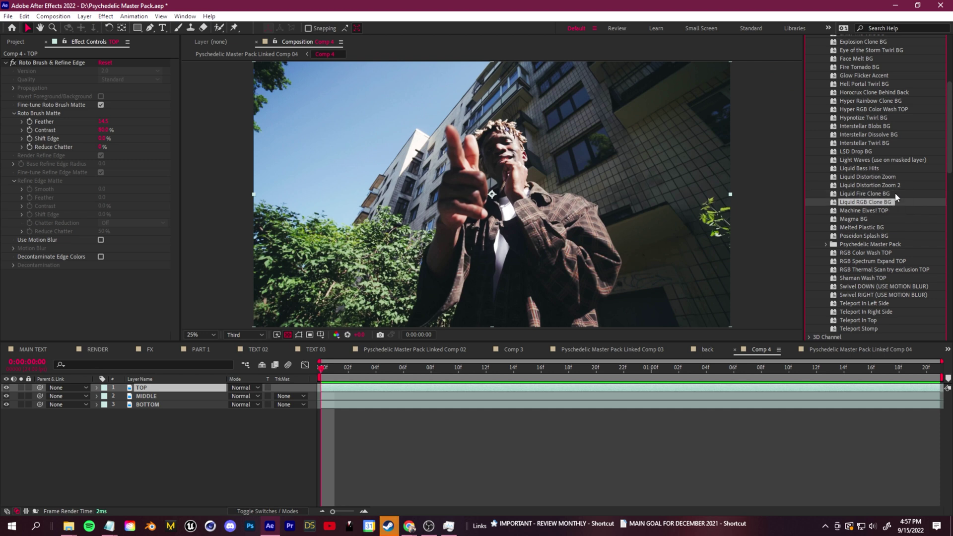
left_click(892, 193)
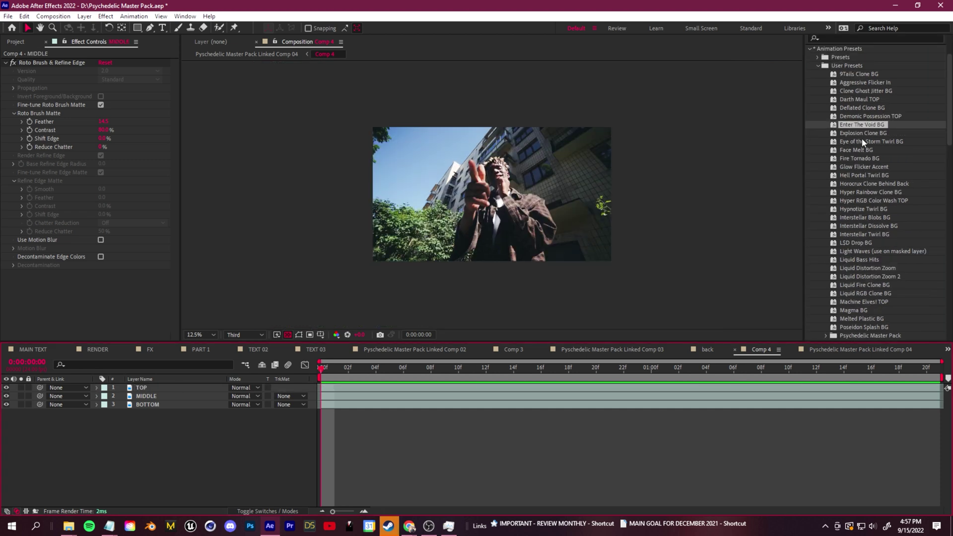
Apply the Enter The Void BG preset to the MIDDLE layer and preview the animation.
scroll(863, 143, "up", 2)
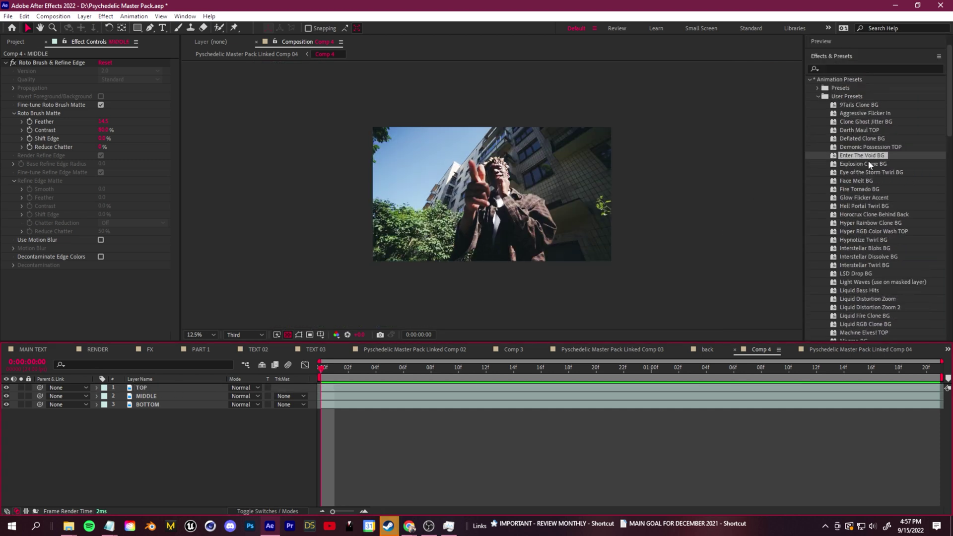
left_click_drag(877, 157, 161, 397)
left_click_drag(330, 378, 769, 404)
key("space")
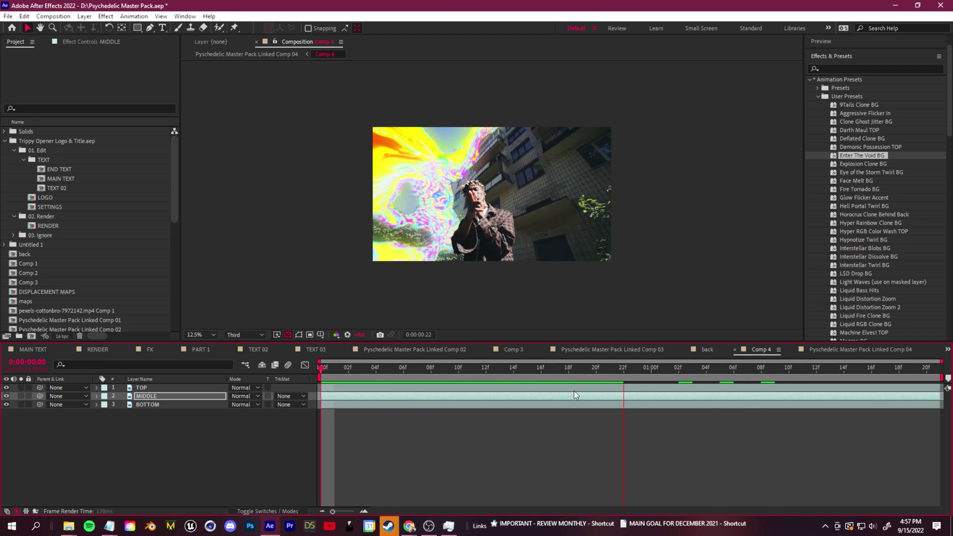
key("space")
Try the Linear Light and Hue blending modes on the MIDDLE layer at frame 21.
left_click_drag(689, 374, 609, 372)
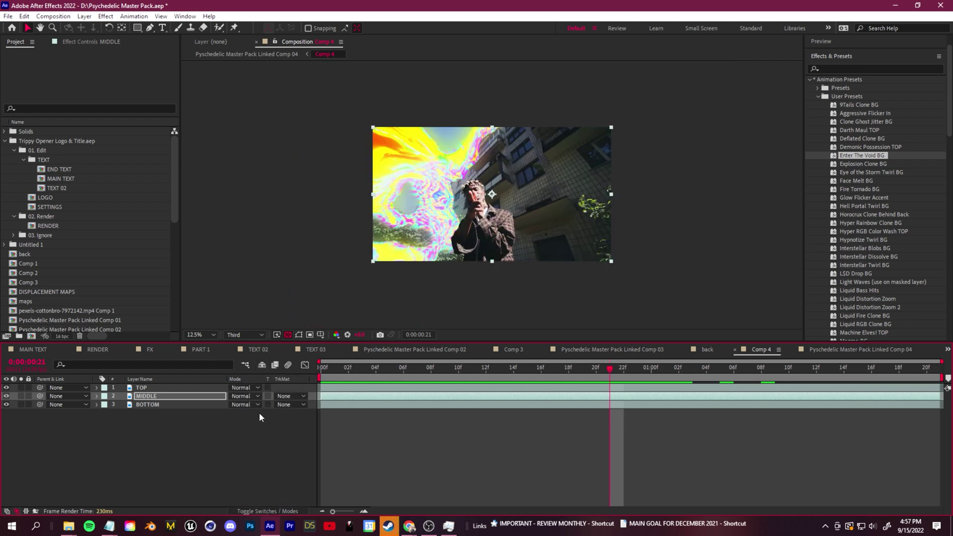
left_click(245, 396)
left_click(290, 334)
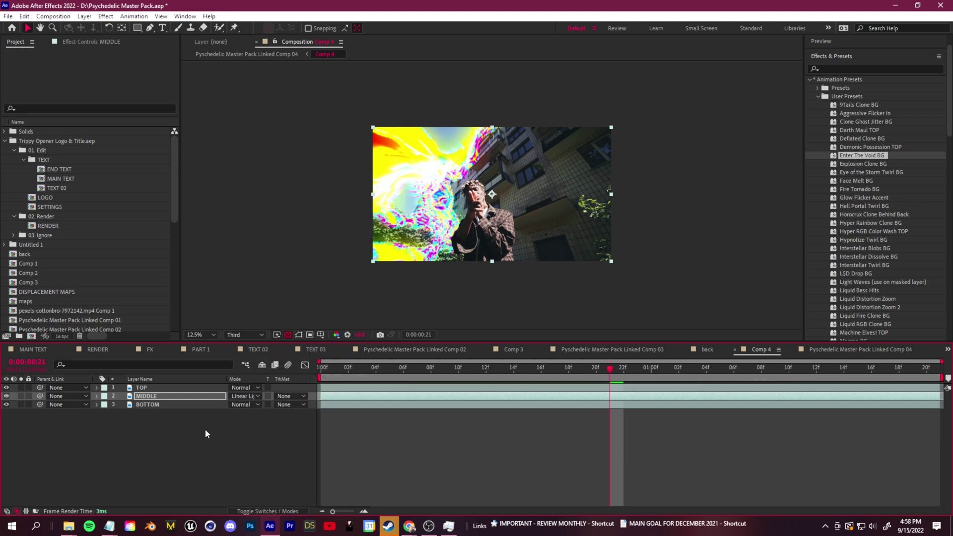
left_click(244, 396)
left_click(270, 404)
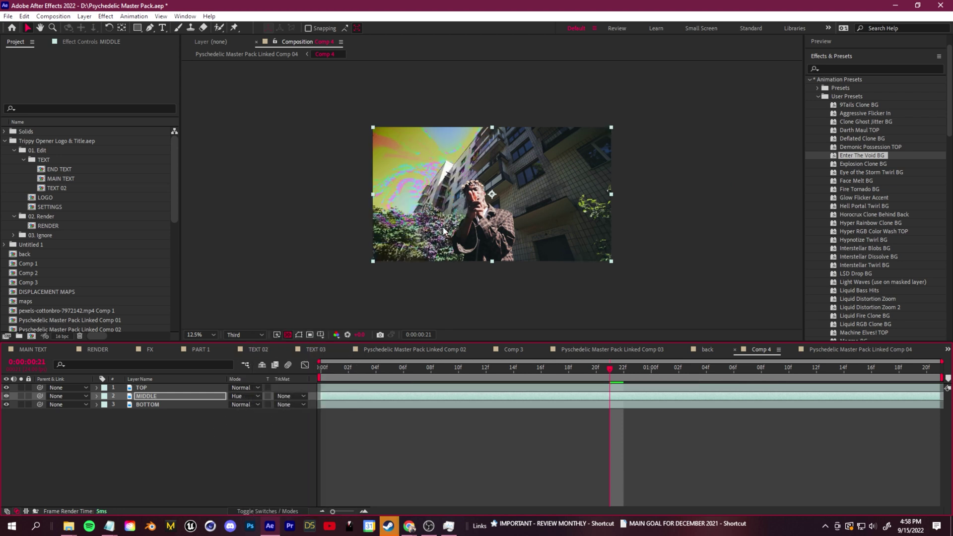
scroll(444, 231, "up", 1)
left_click(245, 395)
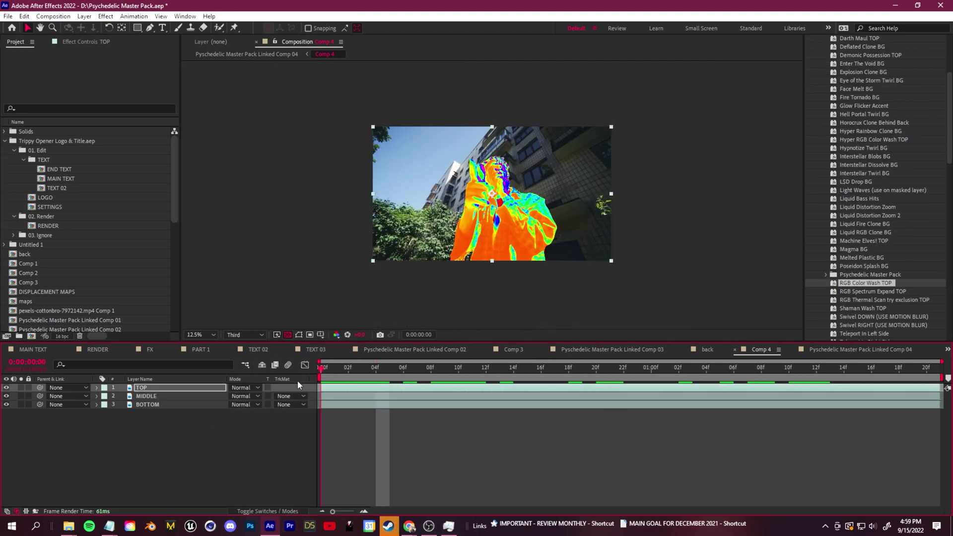
Preview the RGB Color Wash TOP preset on the TOP layer and on the BOTTOM layer.
scroll(772, 289, "up", 1)
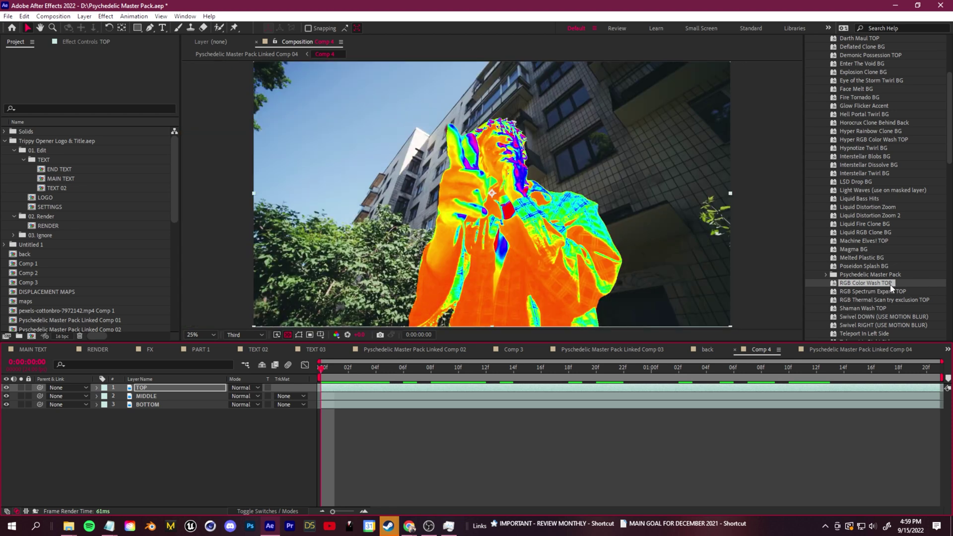
key("space")
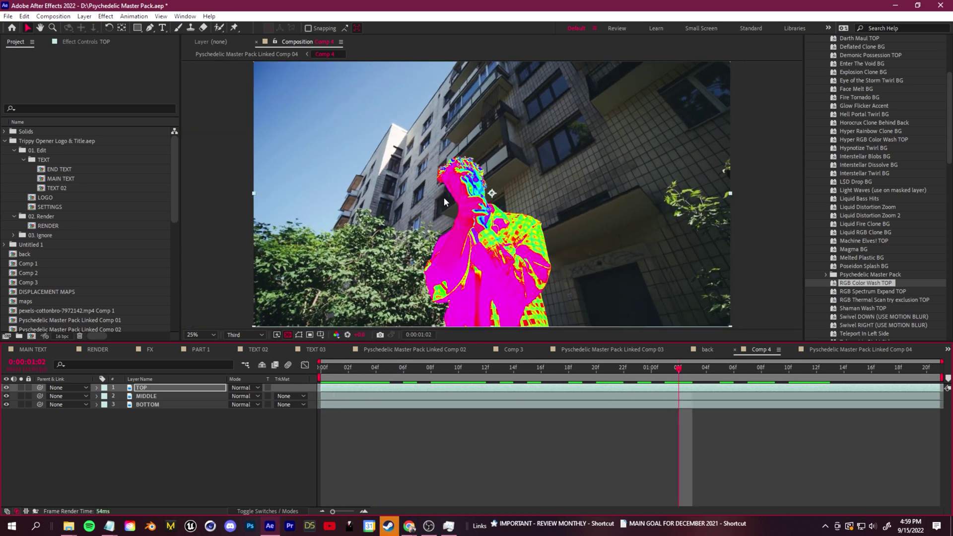
scroll(499, 255, "down", 1)
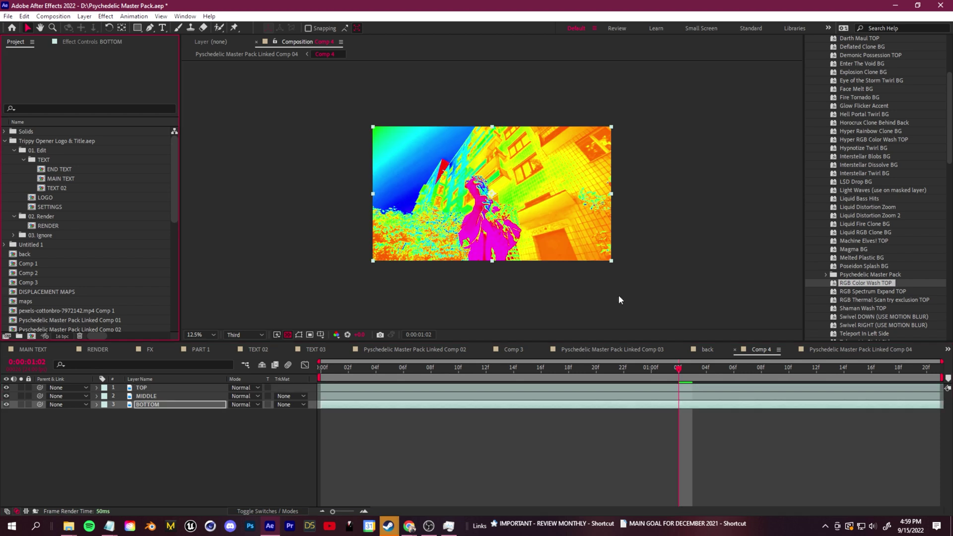
mouse_move(676, 372)
left_mouse_down()
mouse_move(321, 374)
mouse_move(676, 365)
left_mouse_up()
key("space")
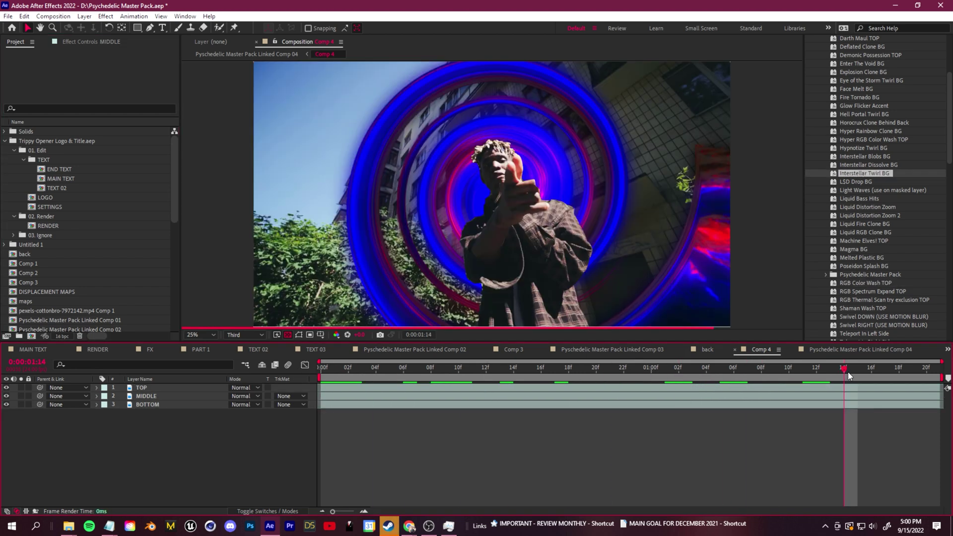
Preview the Interstellar Twirl BG preset behind the subject and the Demonic Possession TOP preset on the TOP layer.
mouse_move(849, 372)
left_mouse_down()
mouse_move(744, 381)
mouse_move(850, 379)
left_mouse_up()
scroll(600, 295, "down", 1)
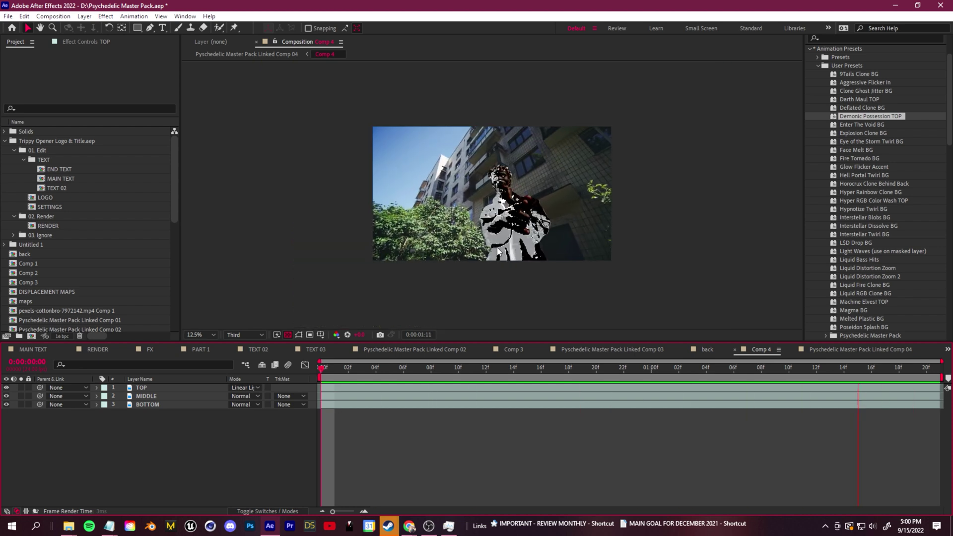
key("space")
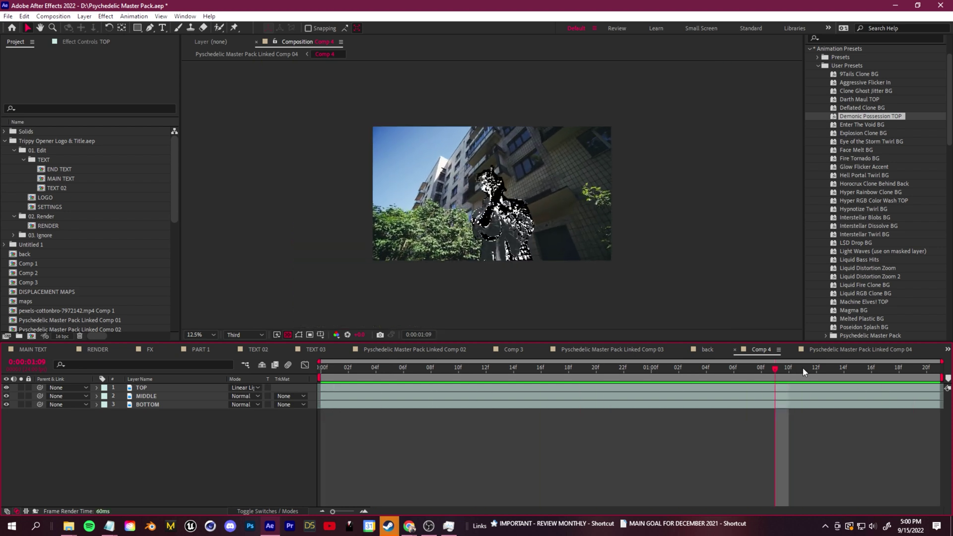
Look through the user animation presets, including Liquid Bass Hits and Liquid Distortion Zoom 2.
left_click(321, 367)
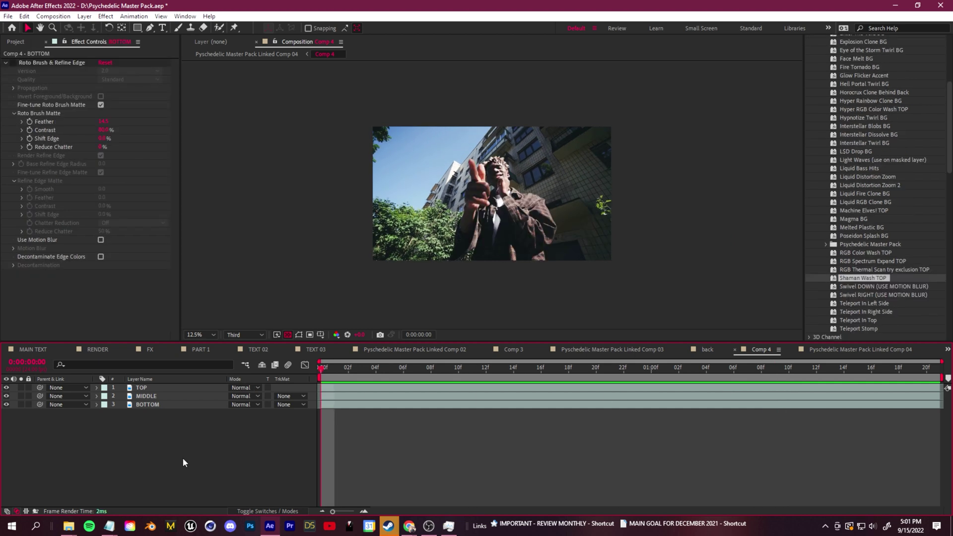
scroll(872, 231, "up", 2)
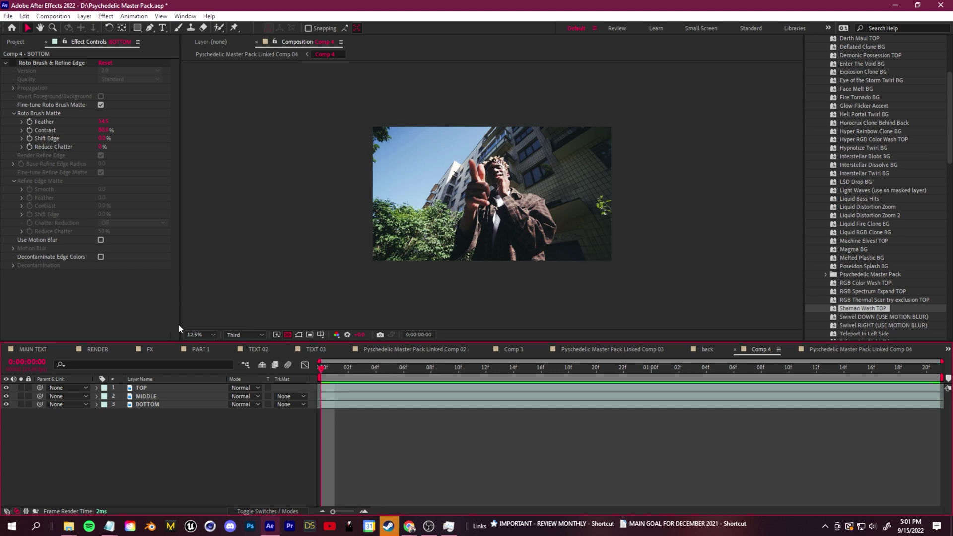
left_click(869, 207)
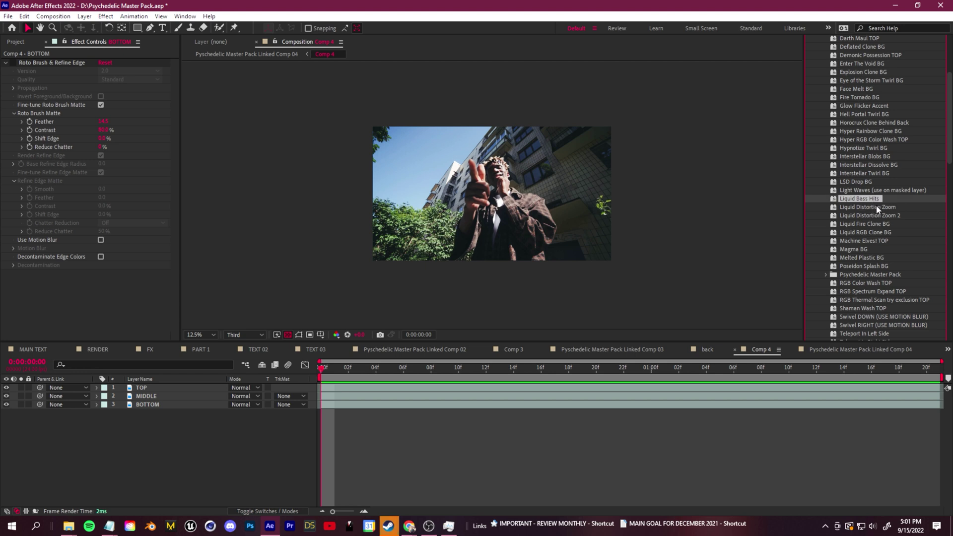
left_click(876, 217)
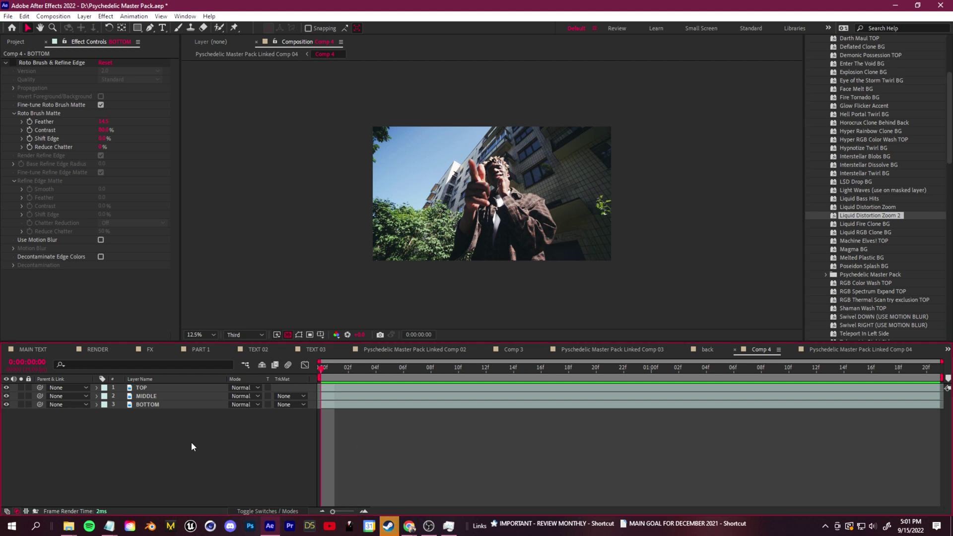
scroll(874, 299, "up", 2)
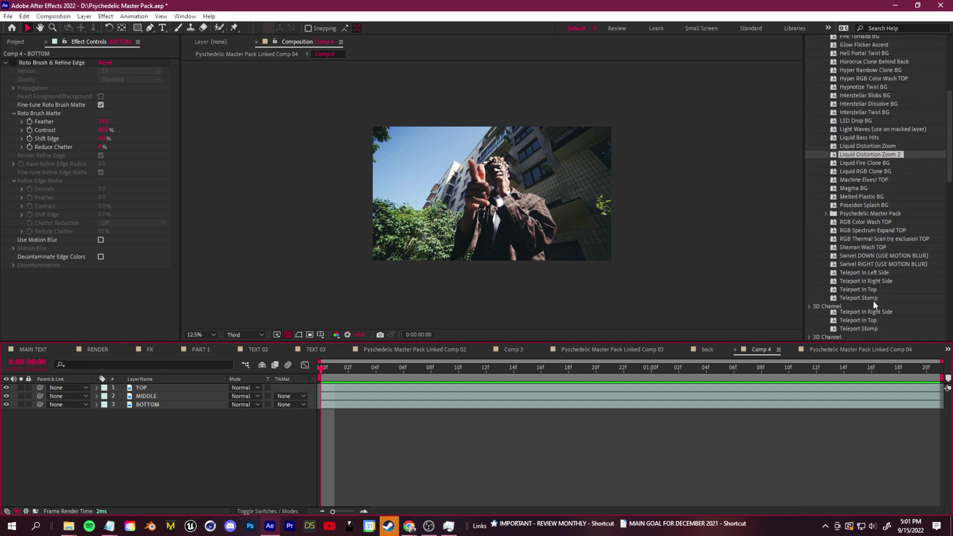
Apply the Enter The Void BG preset to the MIDDLE layer and set its blending mode to Color Dodge.
left_click_drag(862, 94, 150, 397)
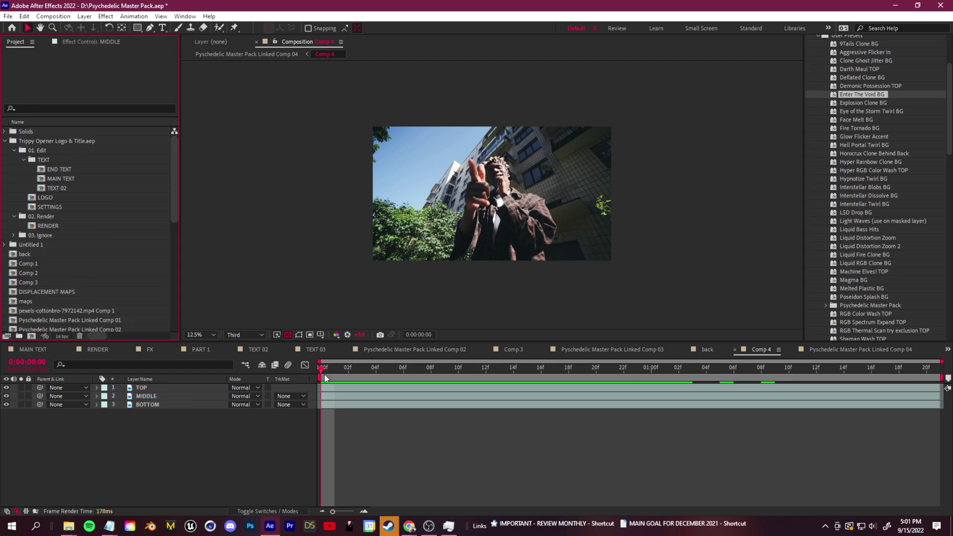
left_click(255, 396)
left_click(323, 265)
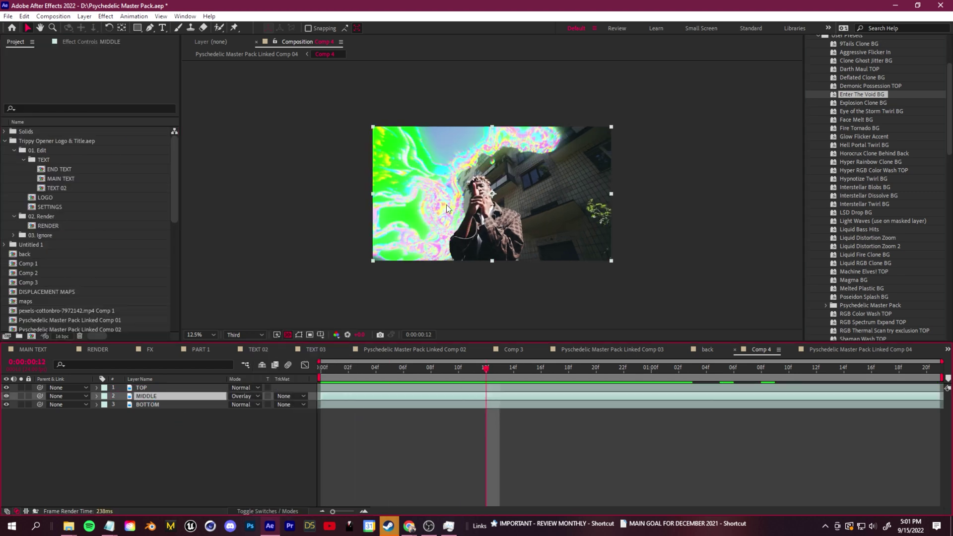
left_click(241, 396)
left_click(287, 218)
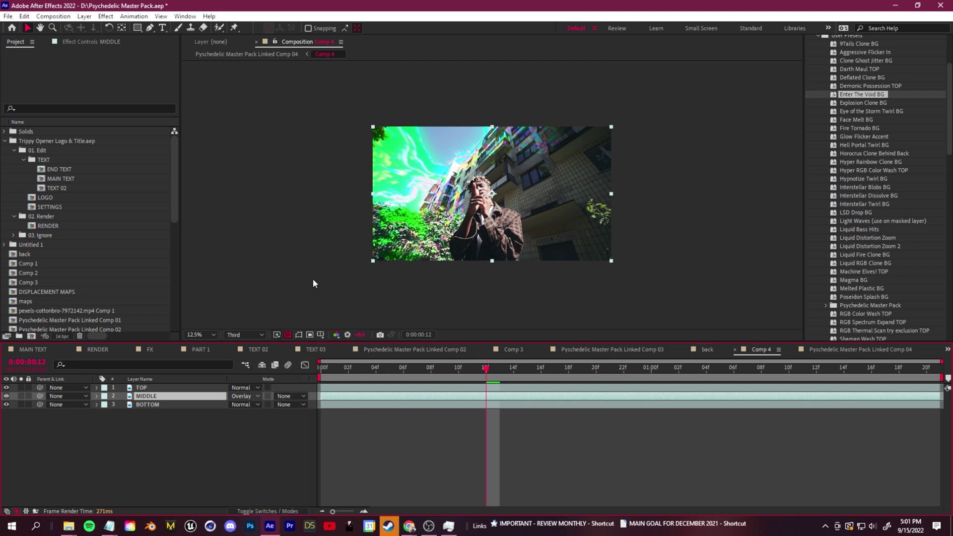
Preview the Color Dodge result on the MIDDLE layer and scrub to frame 17.
key("space")
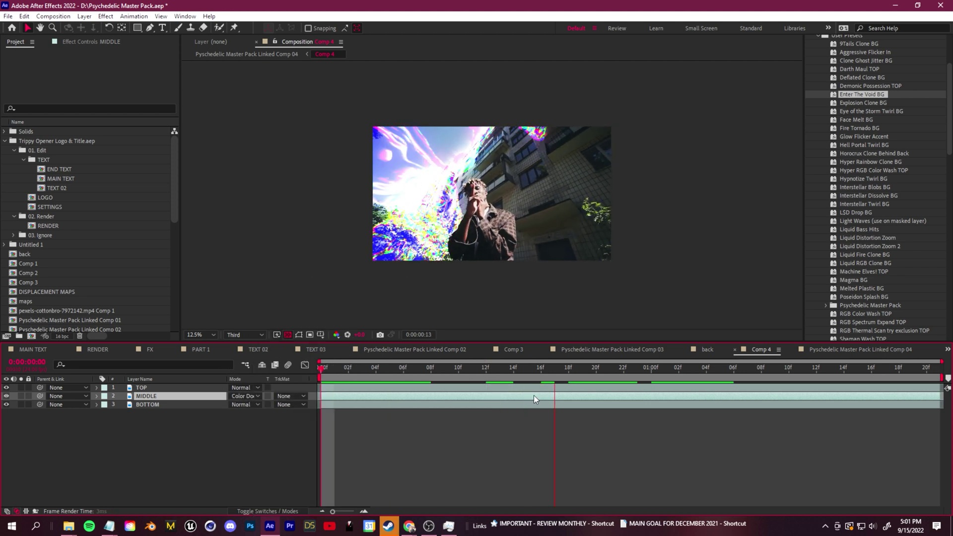
left_click(457, 360)
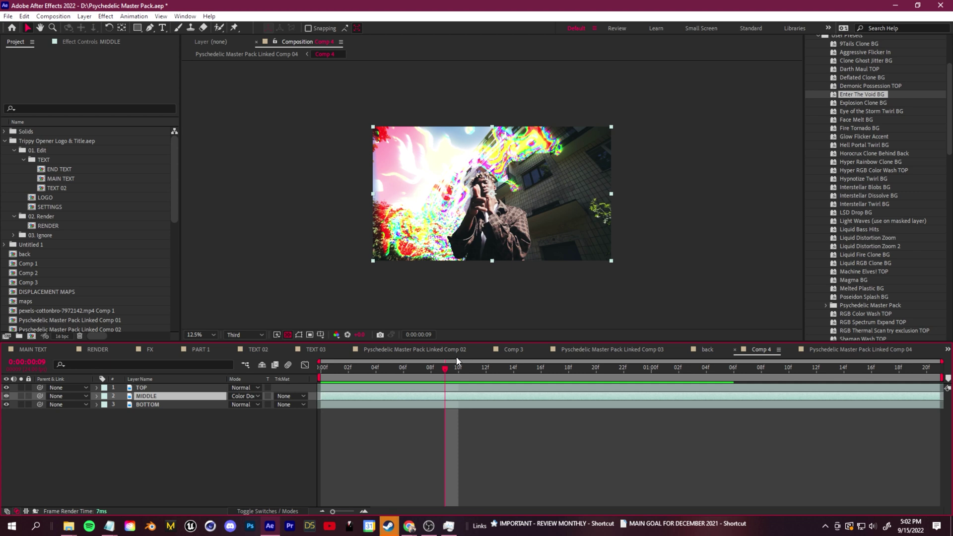
left_click_drag(445, 368, 559, 380)
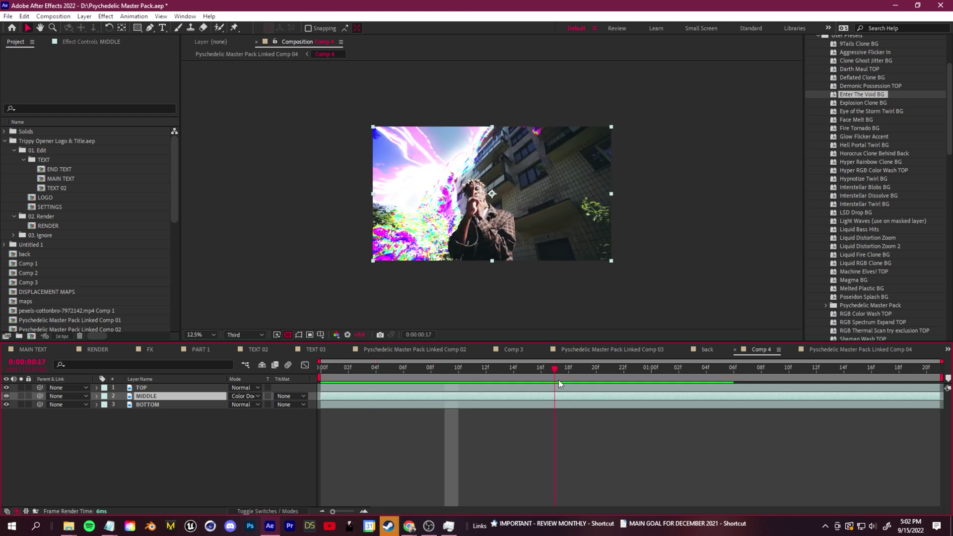
Pre-compose the MIDDLE and BOTTOM layers together into a new composition named back.
left_click_drag(179, 443, 157, 393)
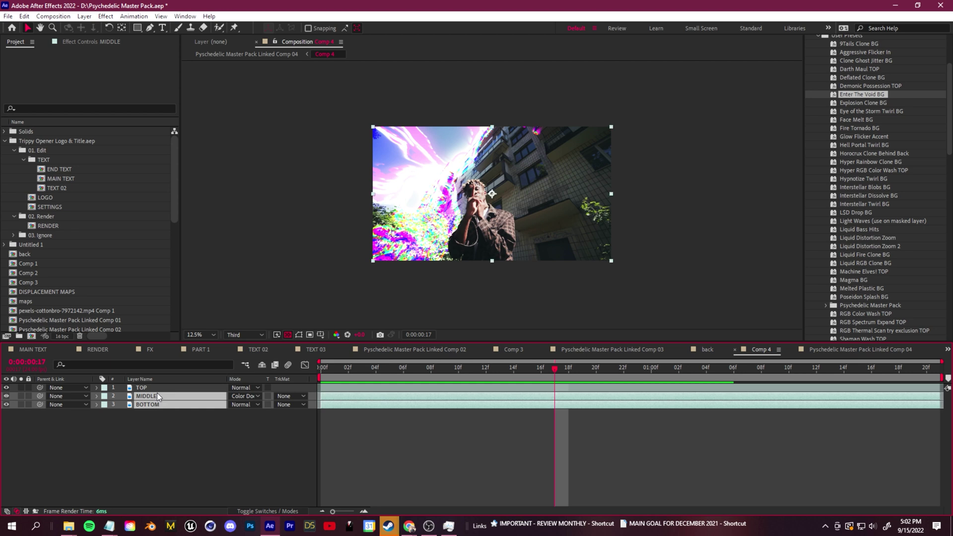
left_click_drag(202, 467, 157, 395)
right_click(157, 395)
left_click(208, 331)
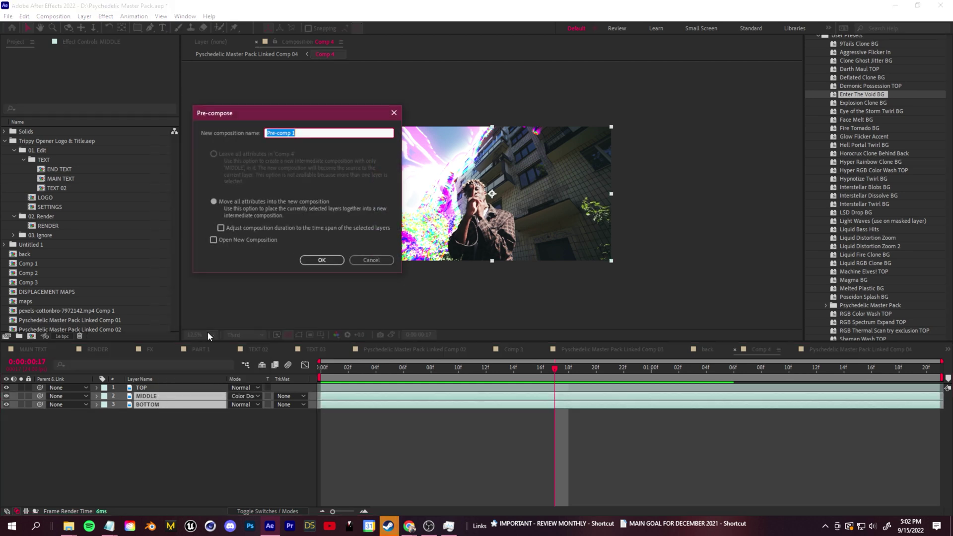
type("back")
key("Return")
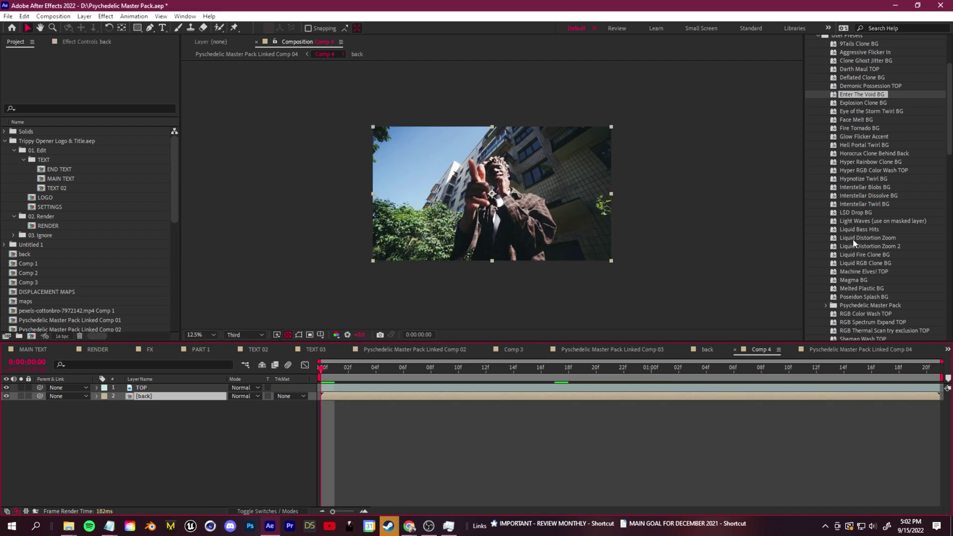
Apply the Liquid Bass Hits preset to the back layer and scrub through the animation to frame 10.
left_click(869, 230)
left_click(91, 106)
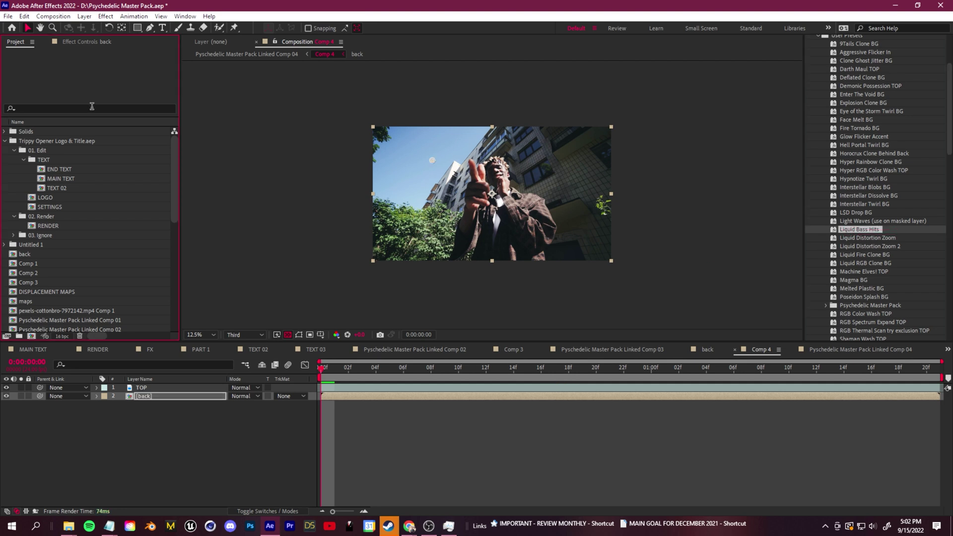
left_click_drag(332, 378, 472, 378)
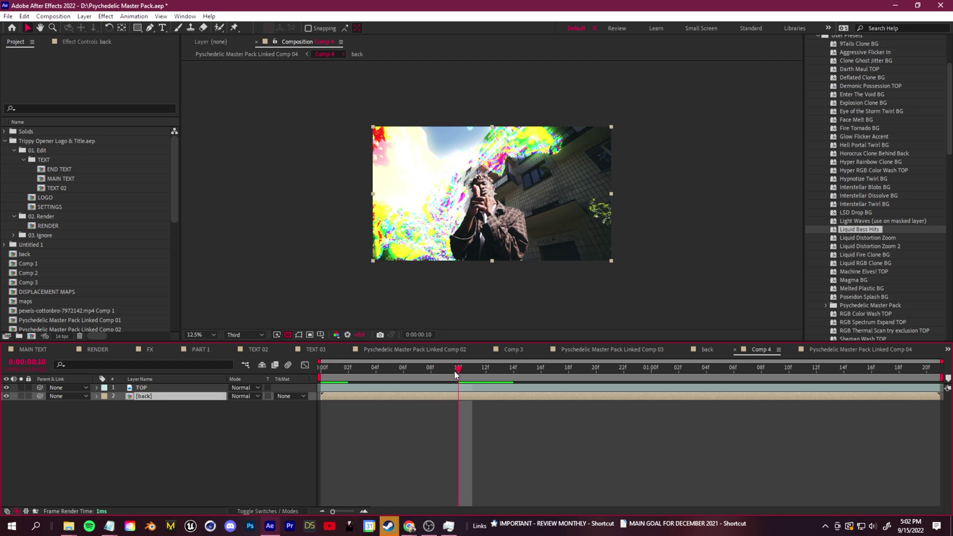
mouse_move(455, 374)
left_mouse_down()
mouse_move(403, 382)
mouse_move(460, 375)
left_mouse_up()
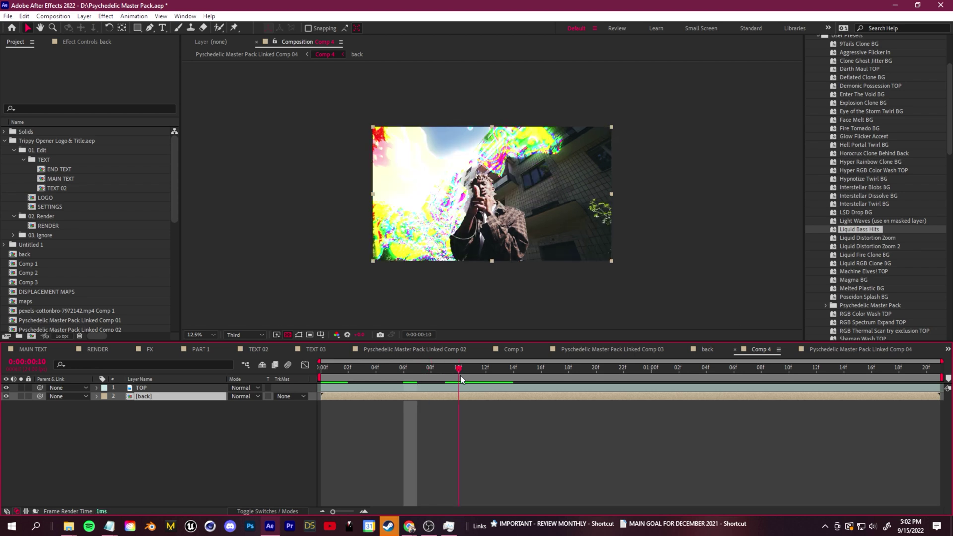
Switch to File Explorer and add the Bass Hits clip from the pack's Alpha Maps folder to the composition.
left_click(67, 527)
left_click(179, 489)
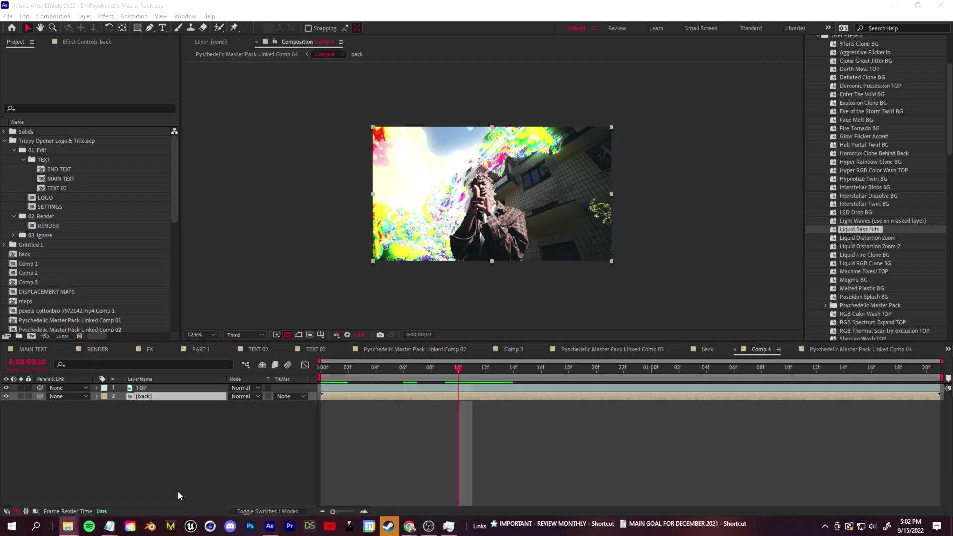
left_click(590, 141)
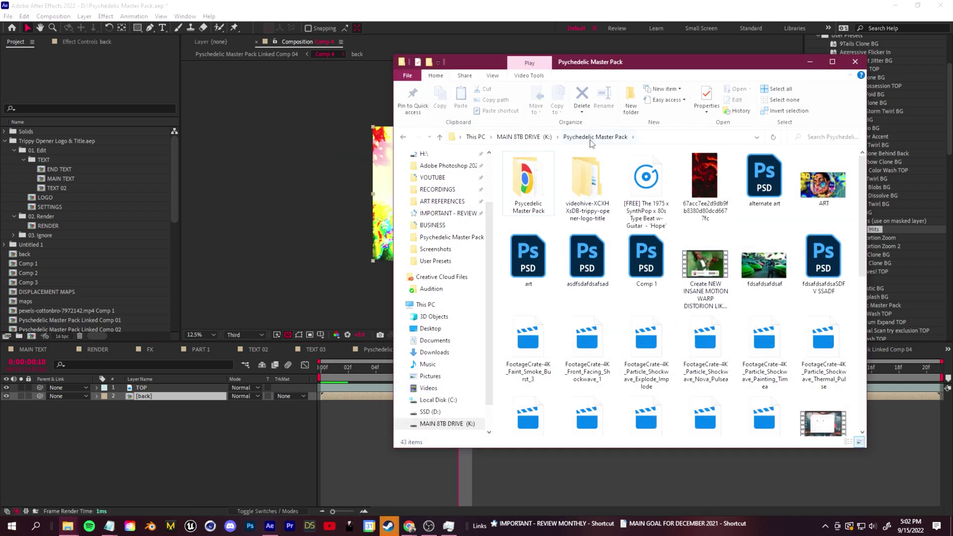
double_click(529, 181)
double_click(528, 175)
left_click_drag(631, 58, 444, 52)
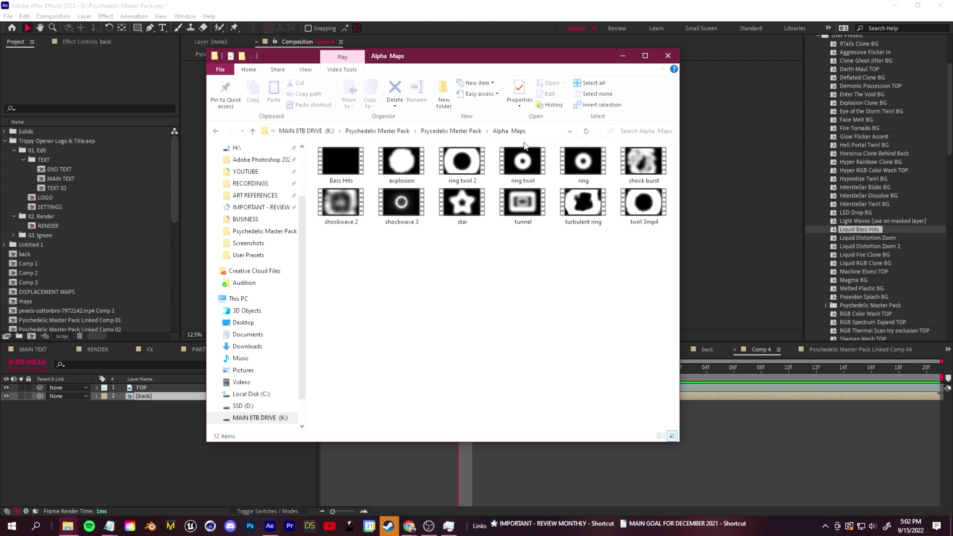
left_click_drag(437, 56, 568, 48)
left_click_drag(473, 158, 163, 446)
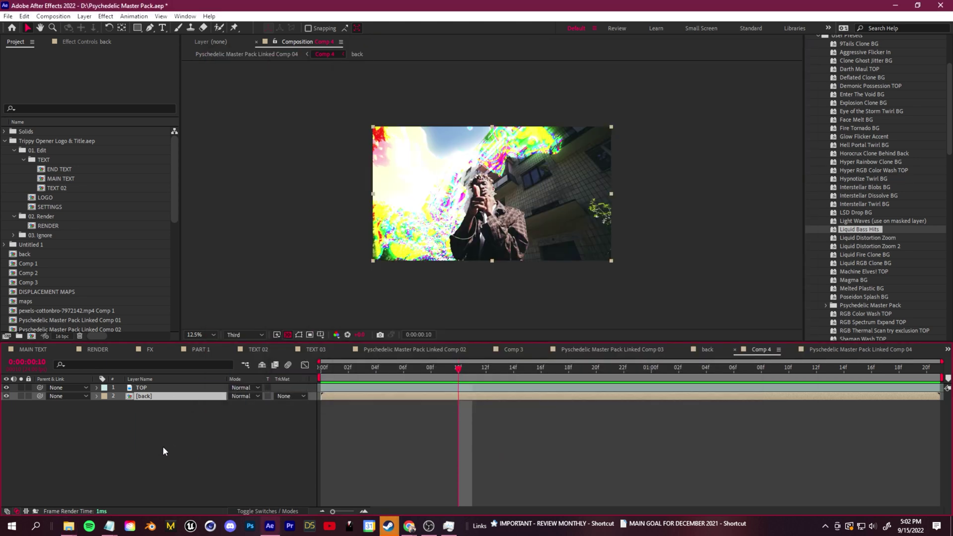
Scale the Bass Hits map layer to fit the composition.
right_click(170, 388)
mouse_move(200, 136)
left_click(302, 267)
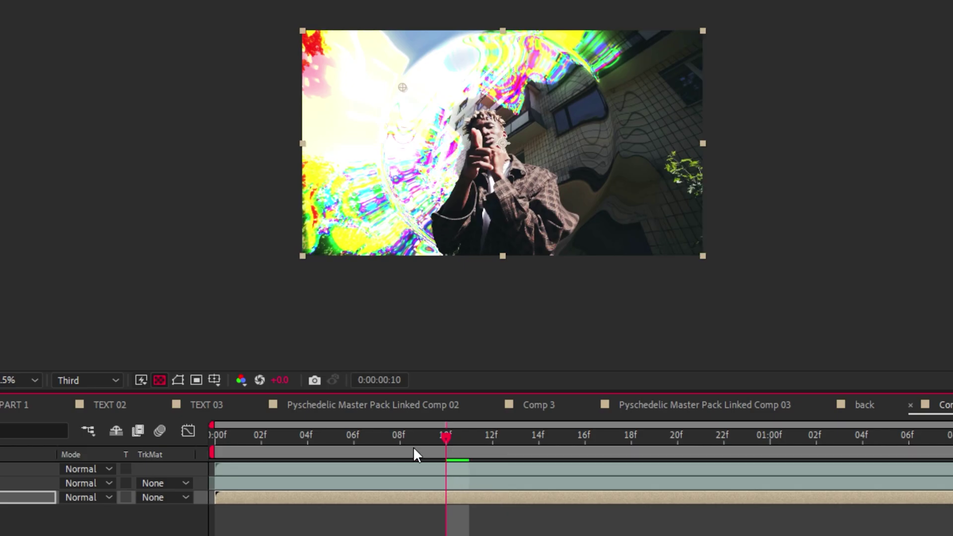
Preview the Liquid Bass Hits distortion behind the subject from the first frame, checking it at several playback positions.
left_click_drag(439, 374, 319, 393)
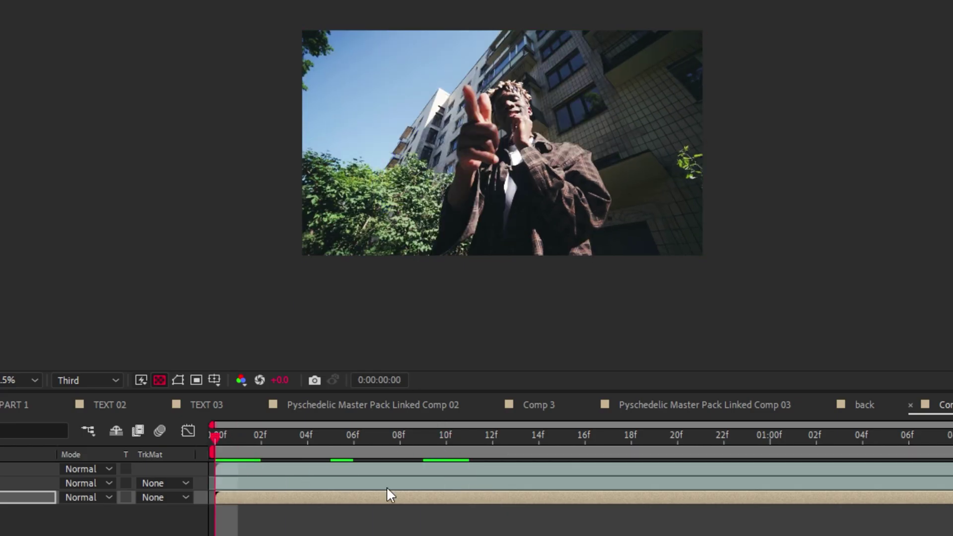
key("space")
left_click_drag(517, 437, 451, 394)
scroll(435, 172, "up", 1)
scroll(435, 172, "down", 2)
key("space")
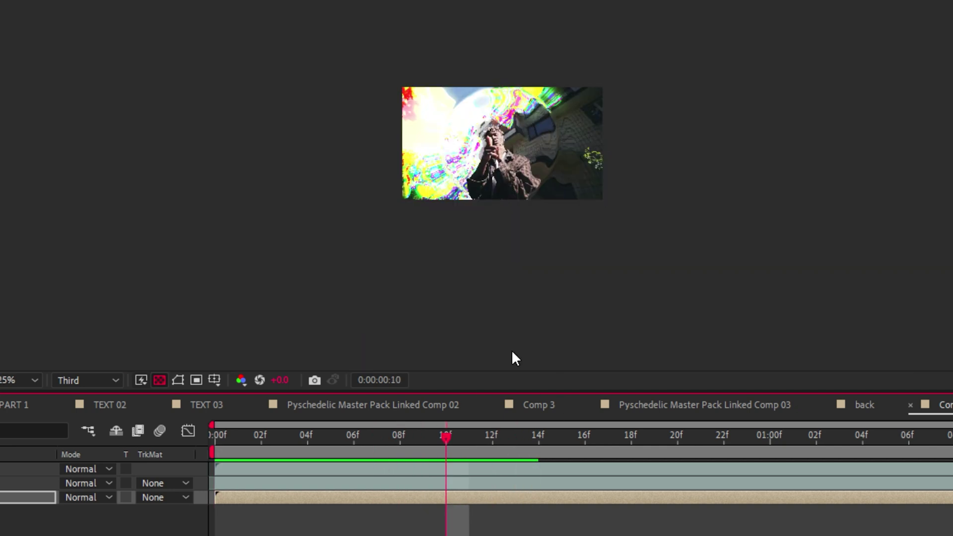
key("space")
left_click_drag(610, 437, 309, 467)
key("space")
key("period")
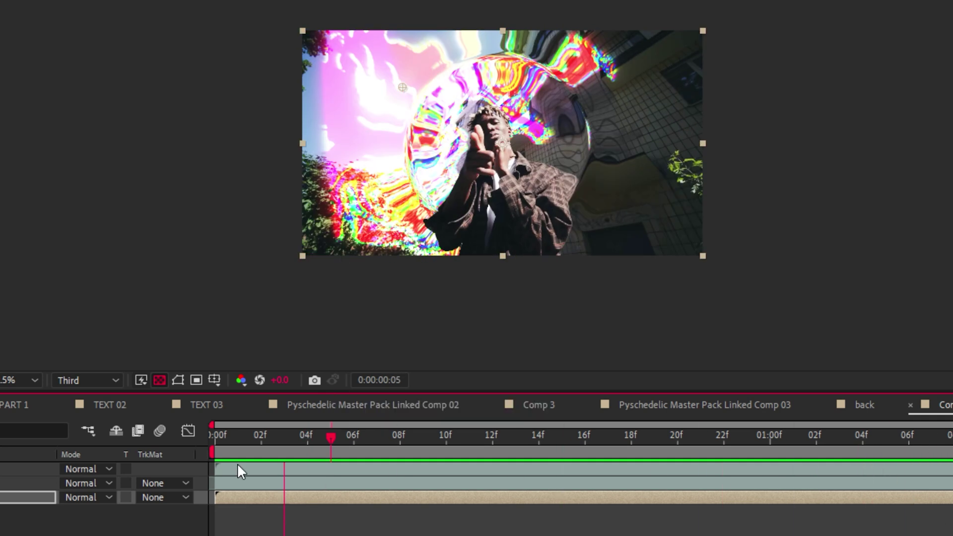
key("space")
key("space")
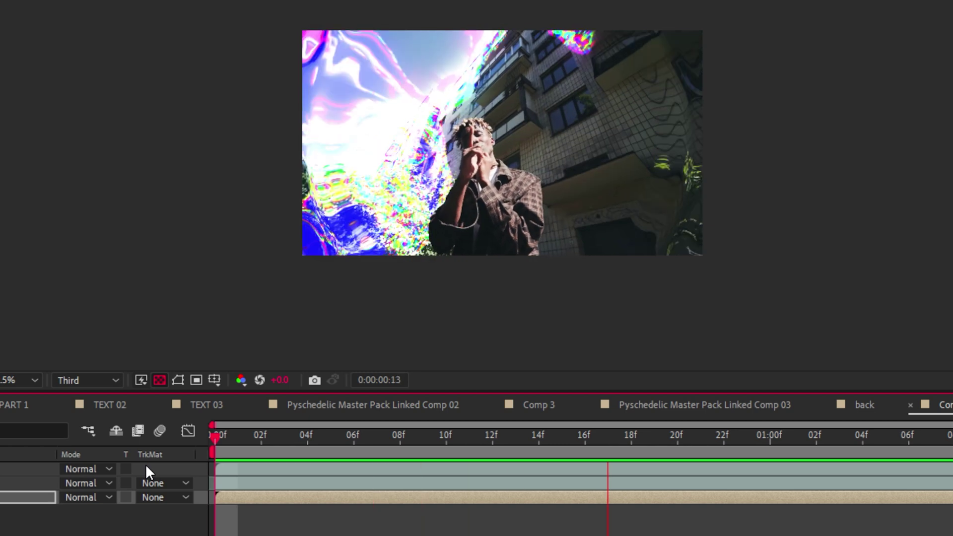
key("space")
key("space")
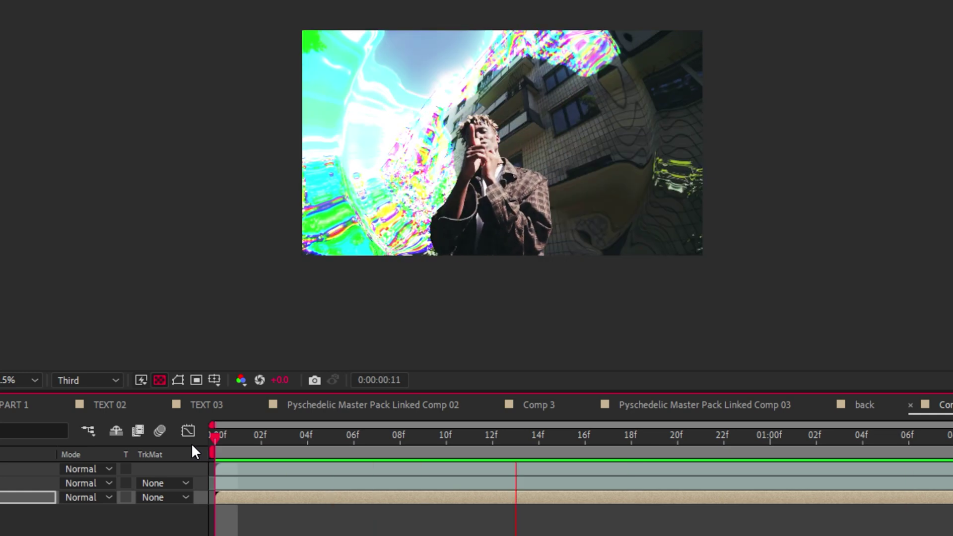
key("space")
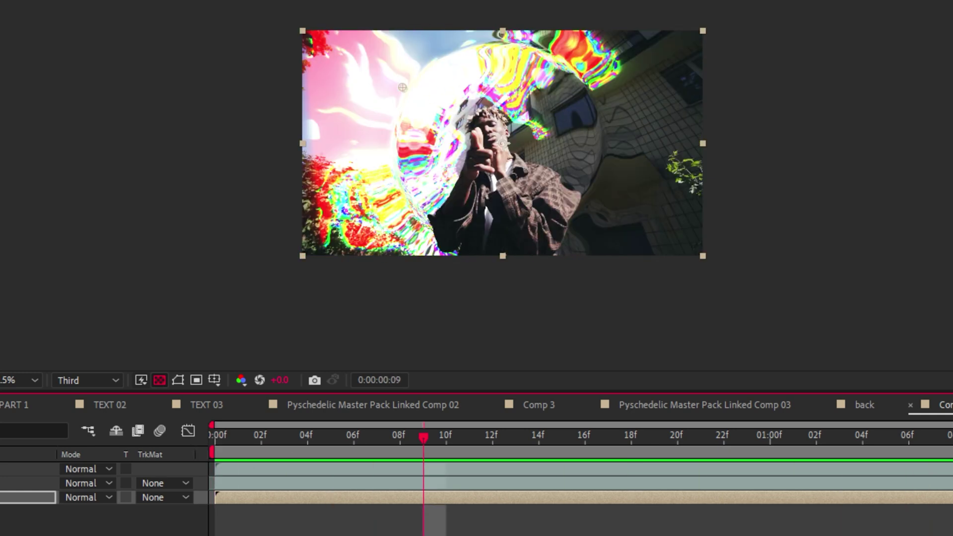
Deselect the layers, switch to File Explorer and add the star clip from the Alpha Maps folder above the other layers.
key("ctrl+shift+a")
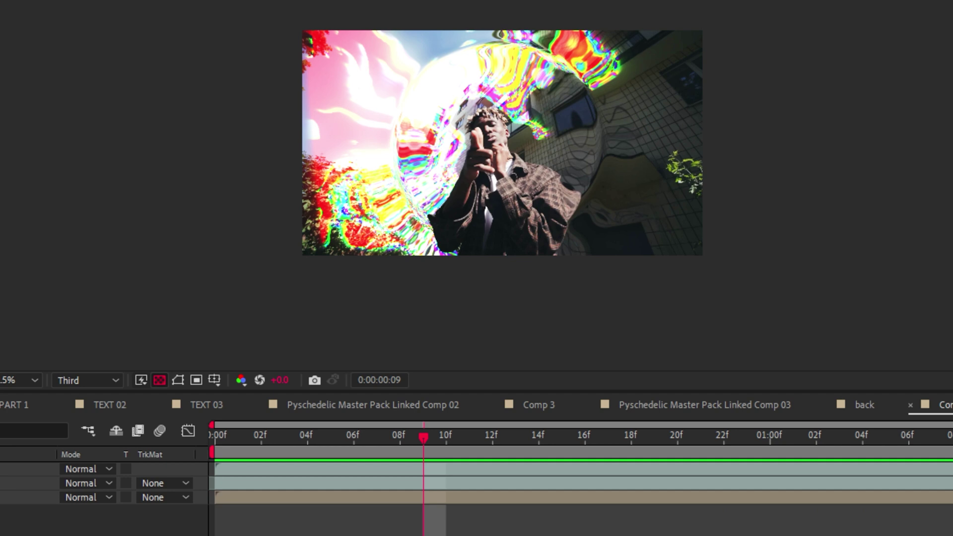
key("alt+Tab")
left_click(707, 295)
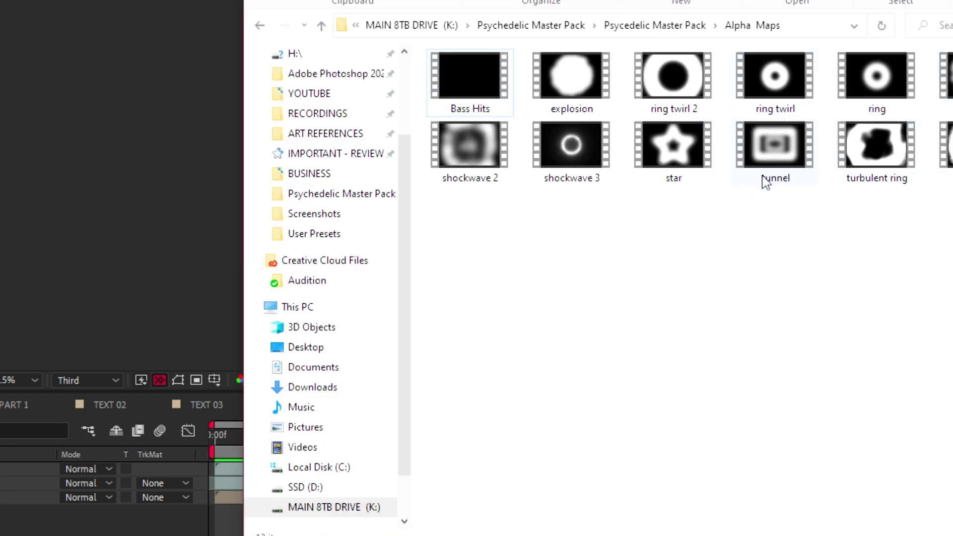
left_click_drag(681, 146, 20, 484)
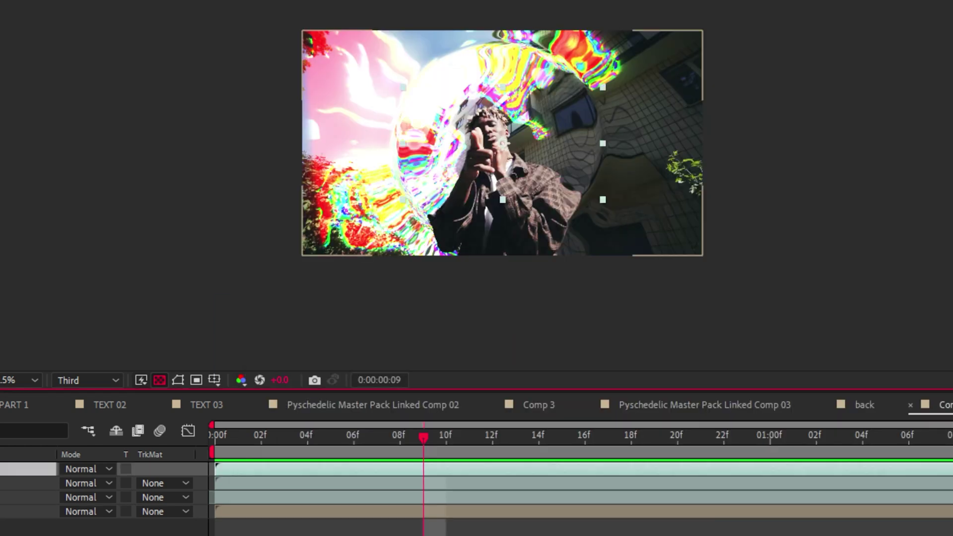
Scale the star map layer to fit the composition and hide it.
right_click(19, 469)
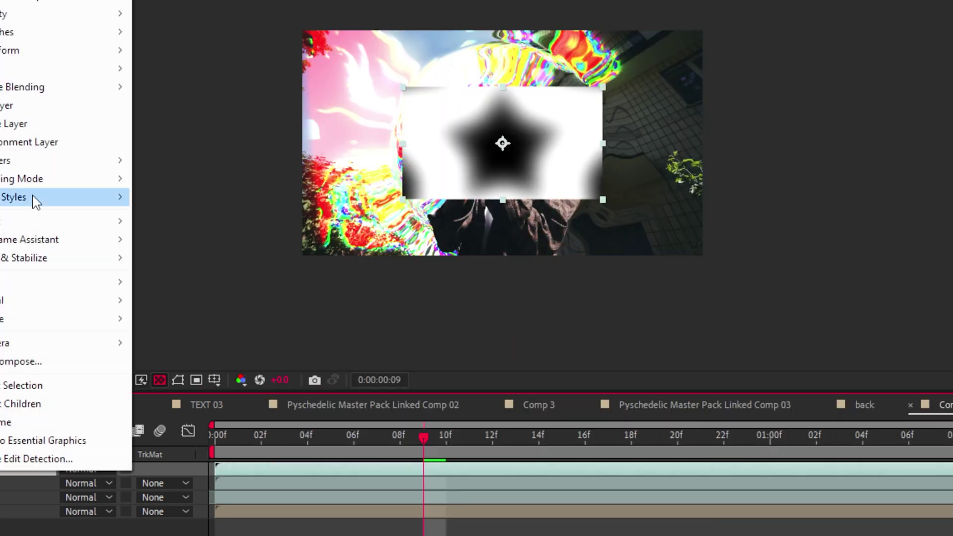
mouse_move(52, 49)
left_click(264, 270)
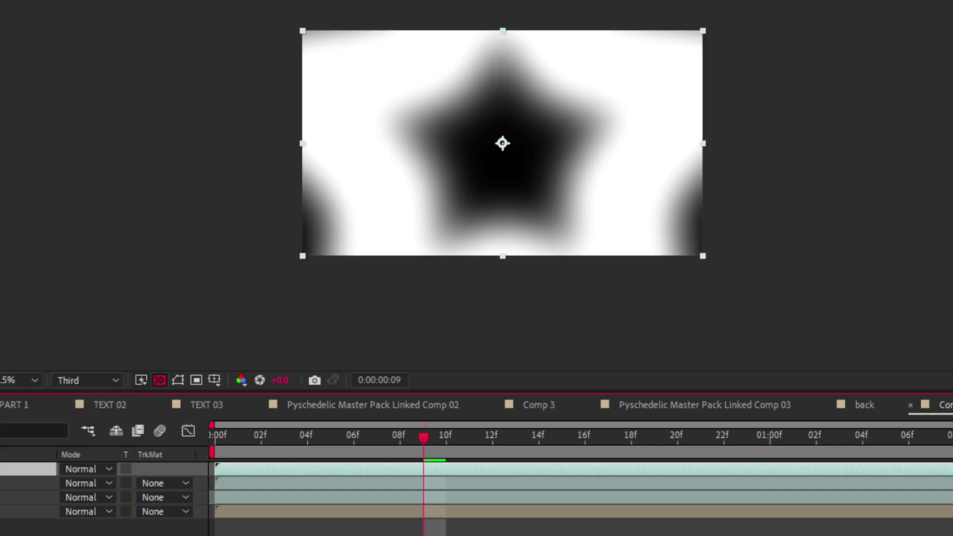
key("ctrl+alt+shift+v")
Select the back layer and preview the star map distortion behind the subject from the first frame.
left_click(28, 511)
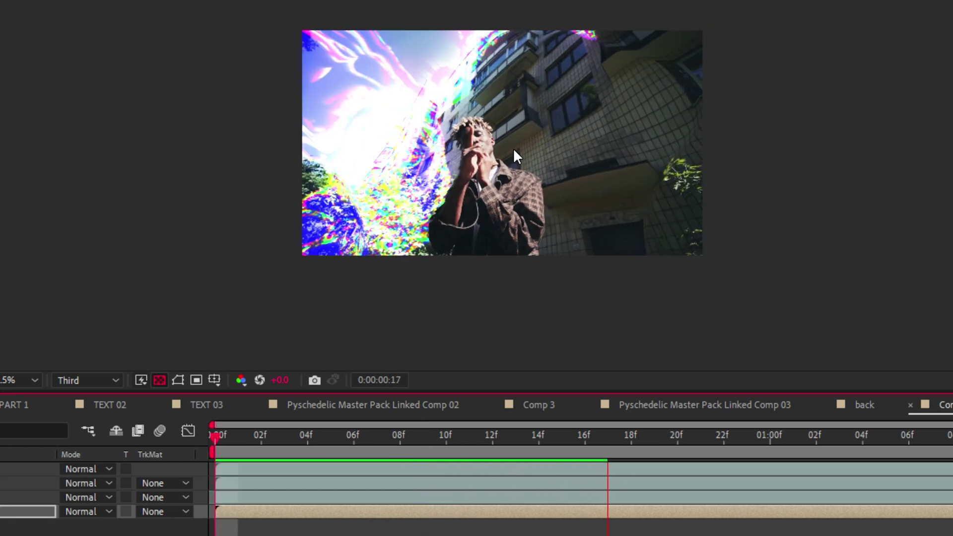
left_click_drag(648, 461, 215, 457)
key("space")
scroll(449, 208, "up", 1)
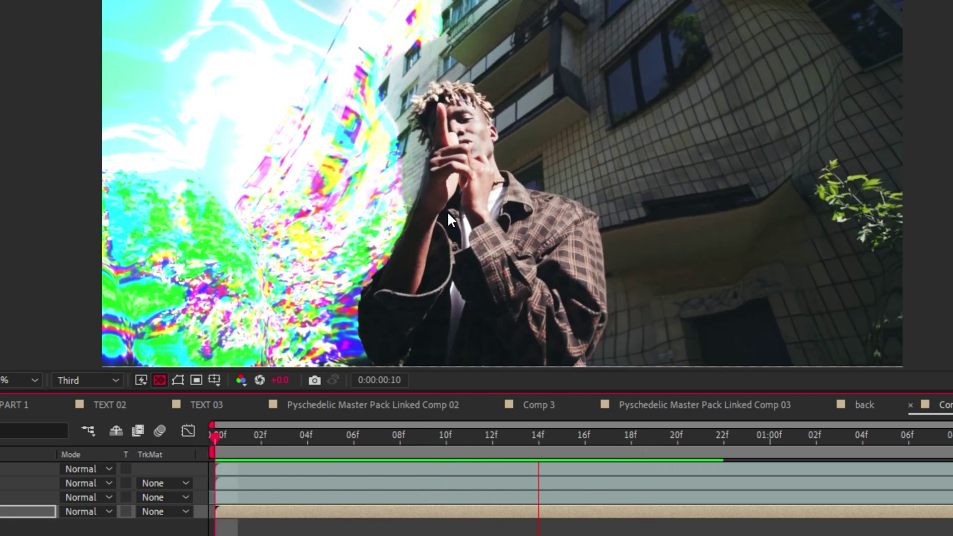
Stop the star map preview, check the distortion at frame 5 and open the back composition.
scroll(443, 233, "down", 1)
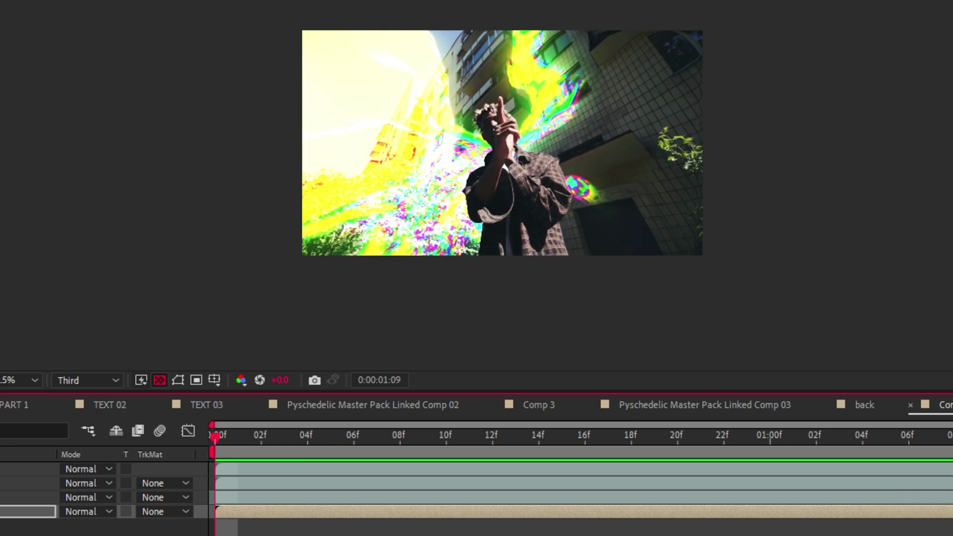
key("space")
left_click_drag(422, 454, 331, 477)
double_click(22, 512)
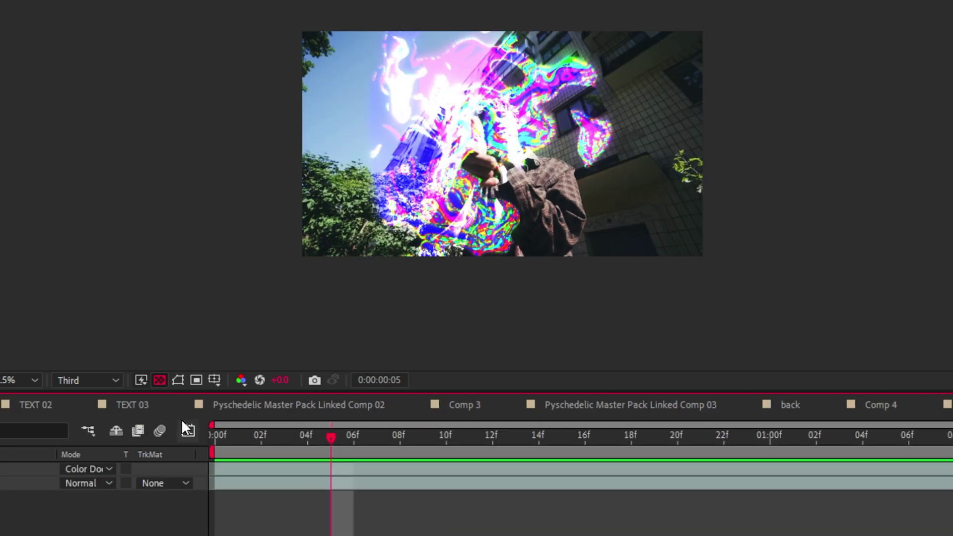
Return to the first frame, select the BOTTOM layer, switch to the MIDDLE layer and undo the last change.
left_click(33, 484)
left_click_drag(306, 438, 153, 450)
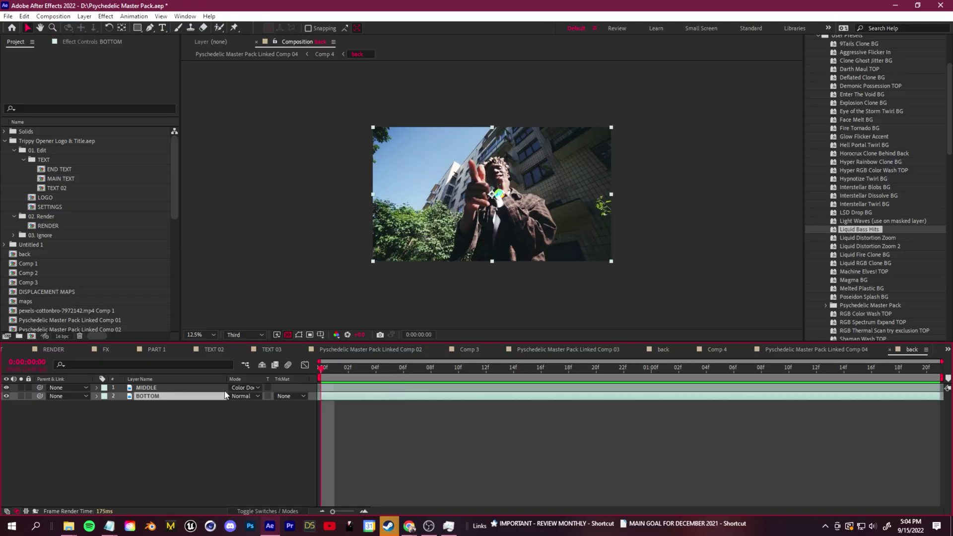
left_click_drag(345, 372, 320, 377)
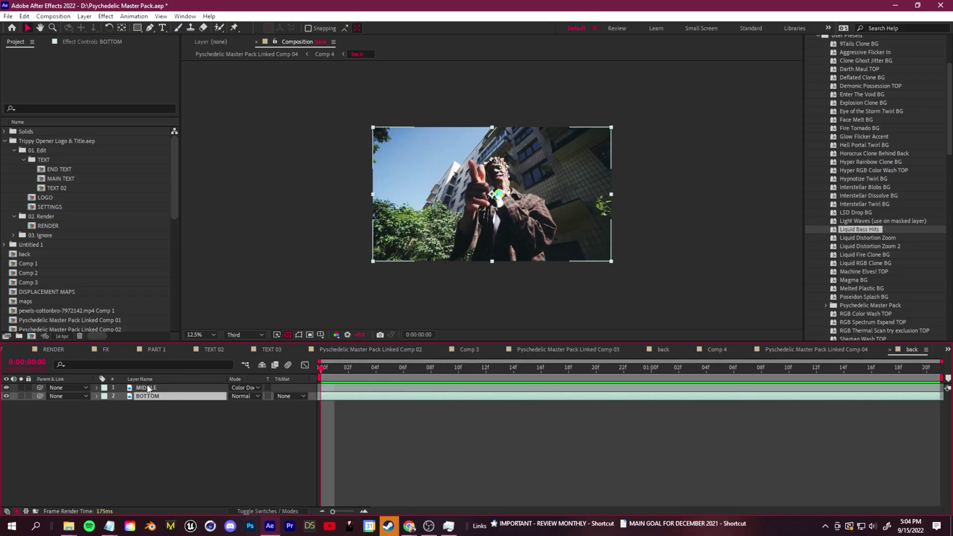
key("ctrl+Up")
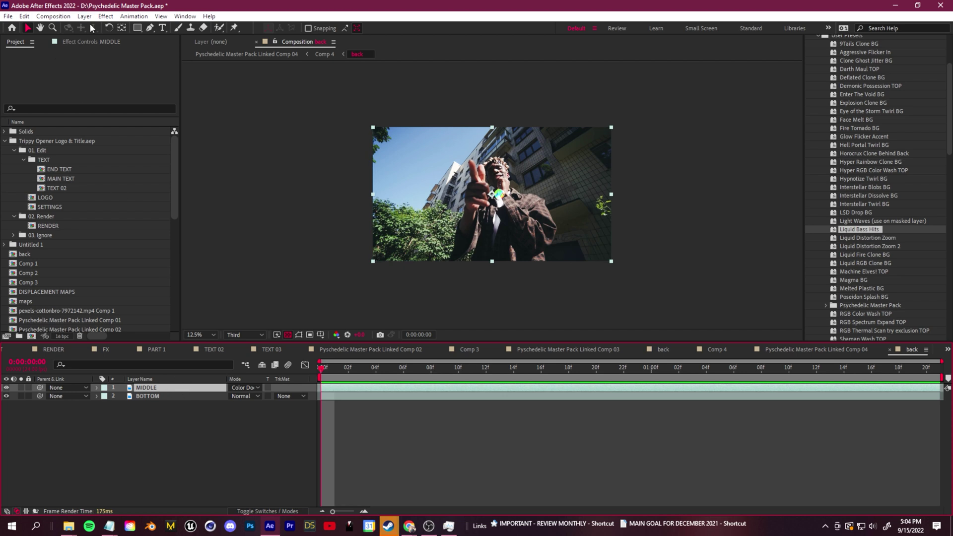
key("ctrl+z")
Preview the Hypnotize Twirl BG distortion behind the subject in Comp 4 from the first frame, viewing it at 12.5% and 25% magnification.
scroll(897, 199, "down", 1)
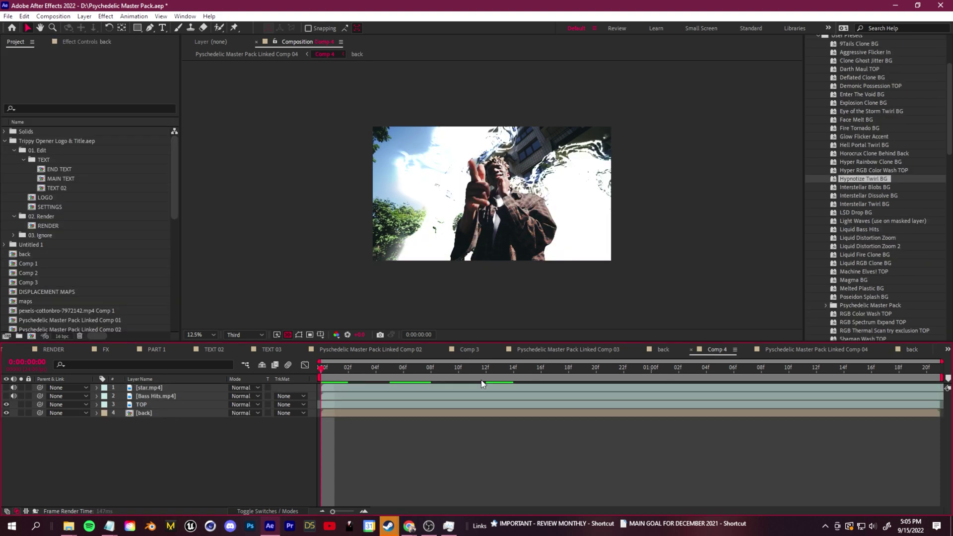
left_click(471, 377)
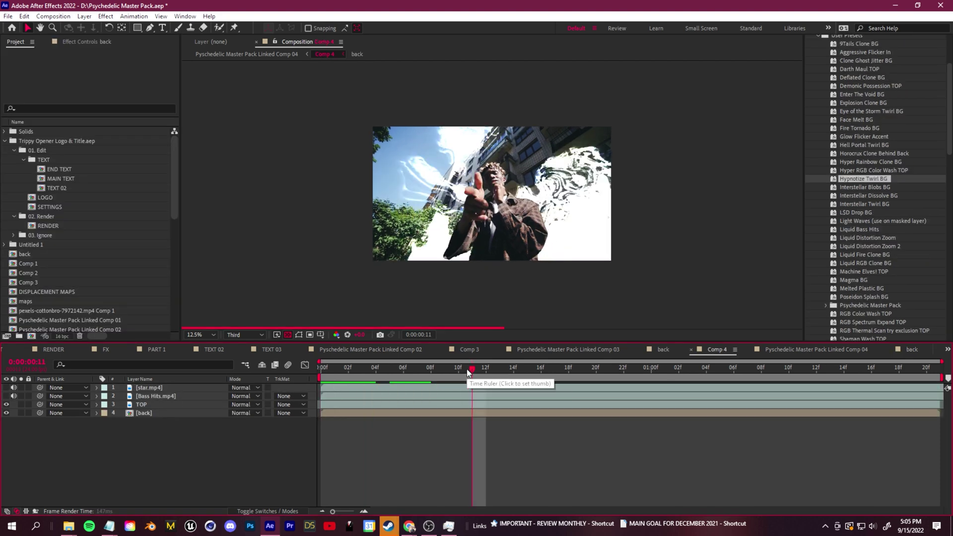
key("Home")
key("space")
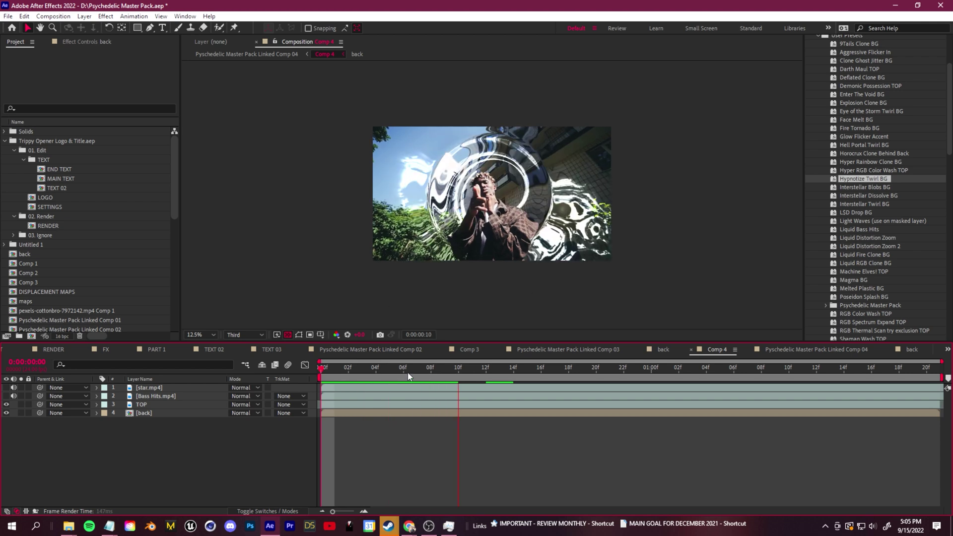
left_click_drag(457, 381, 430, 375)
key("space")
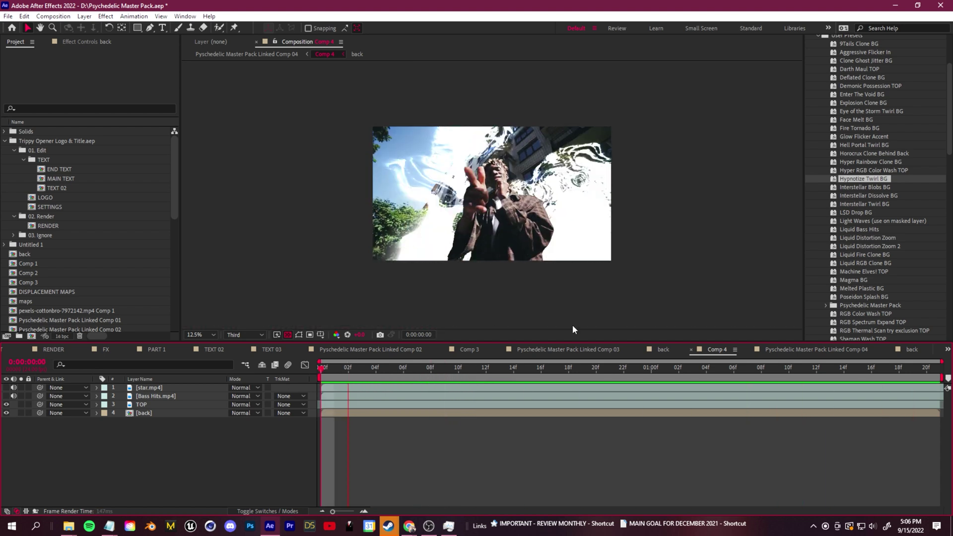
key("period")
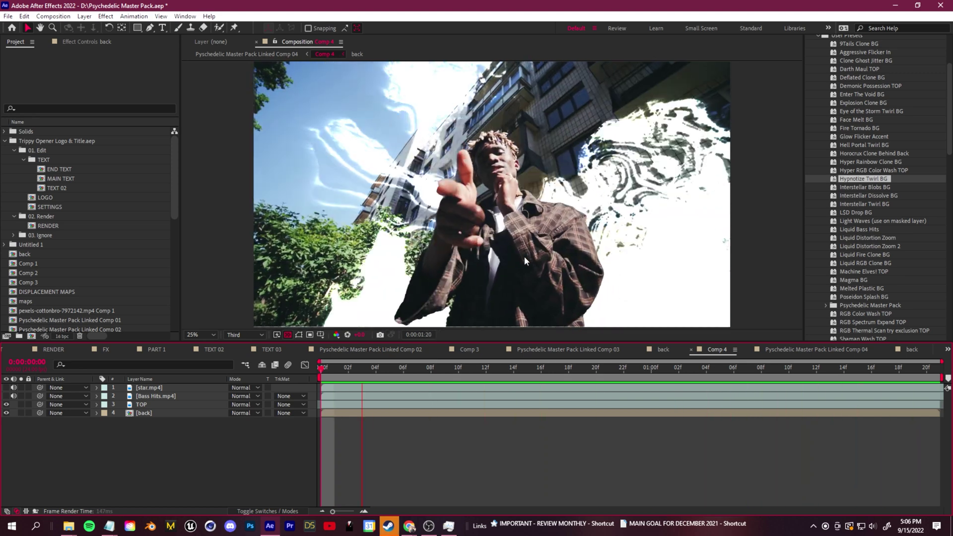
key("comma")
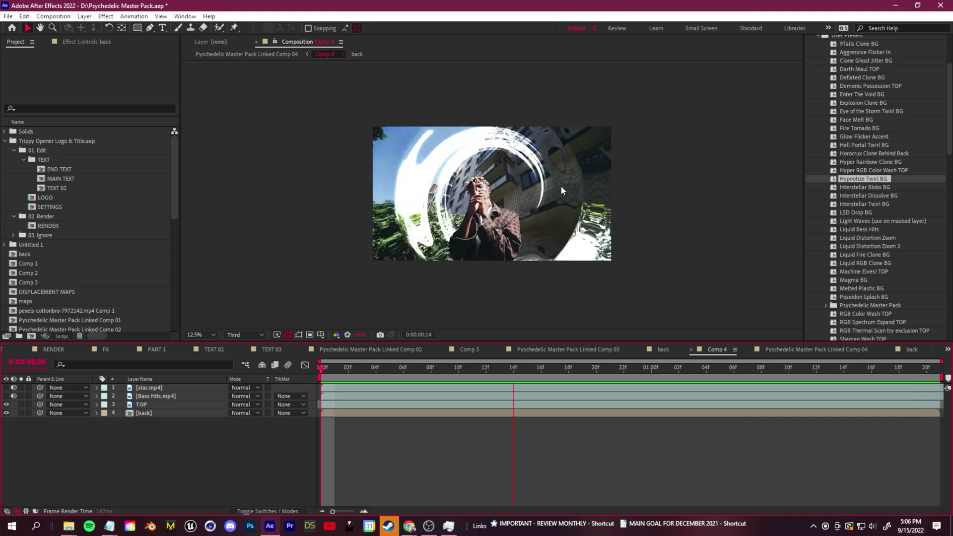
key("period")
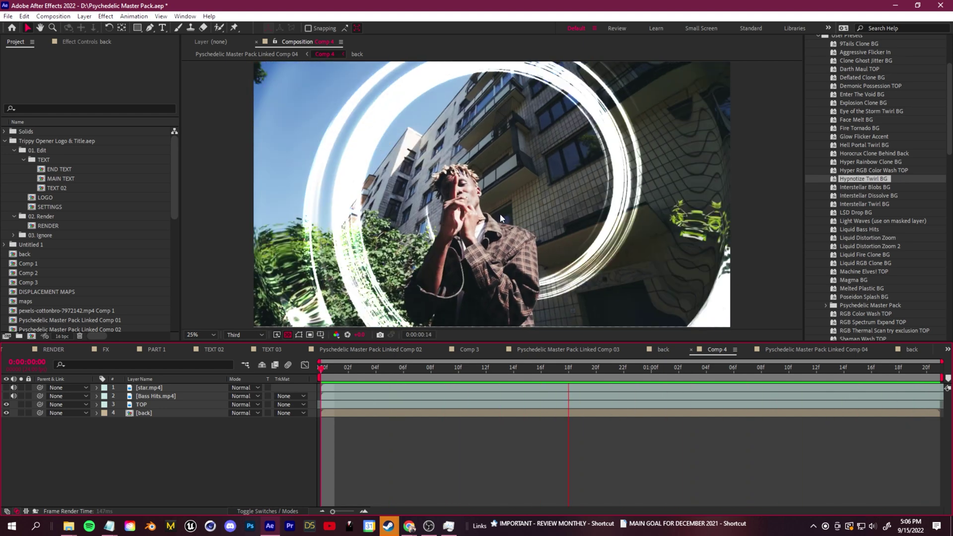
key("space")
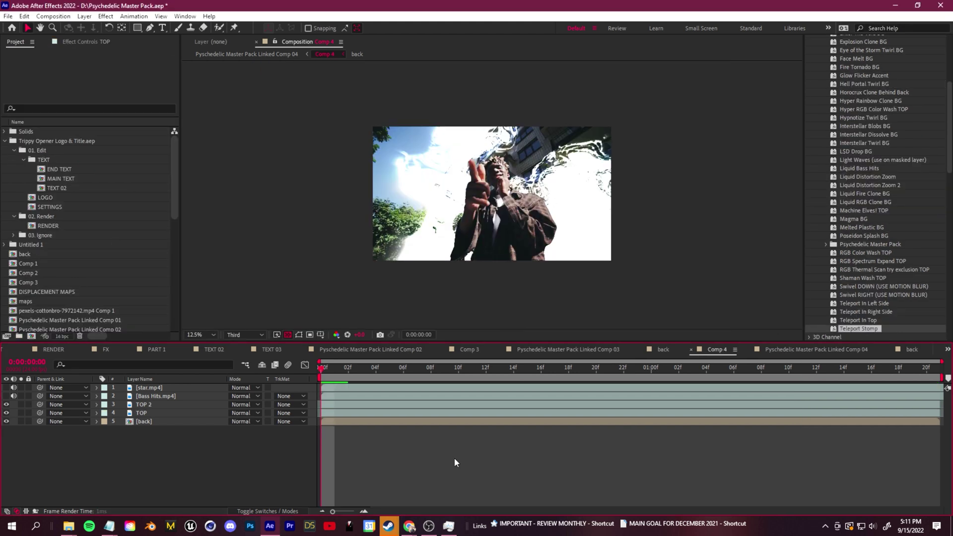
Preview the Teleport Stomp and Swivel RIGHT animations on the subject from the first frame, checking the swivel at frame 8.
key("space")
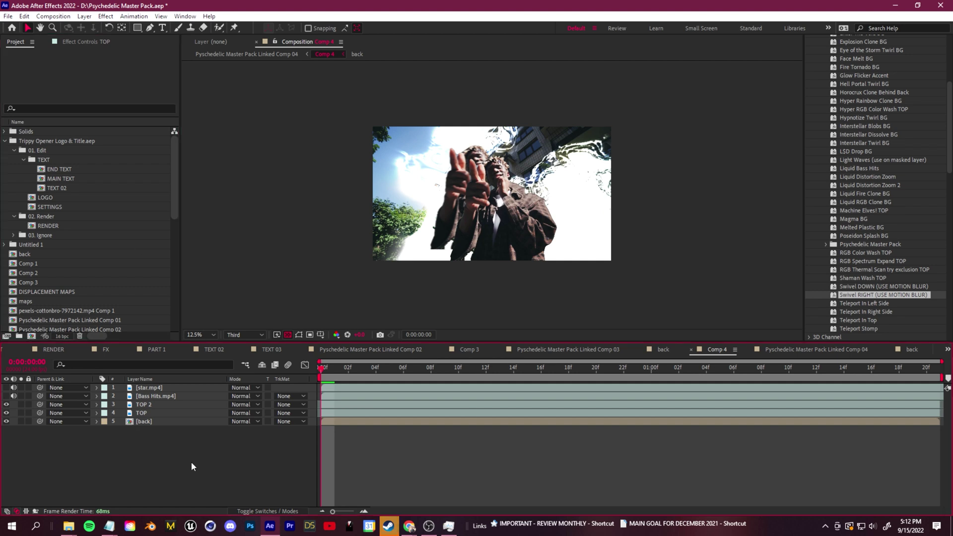
key("space")
key("space")
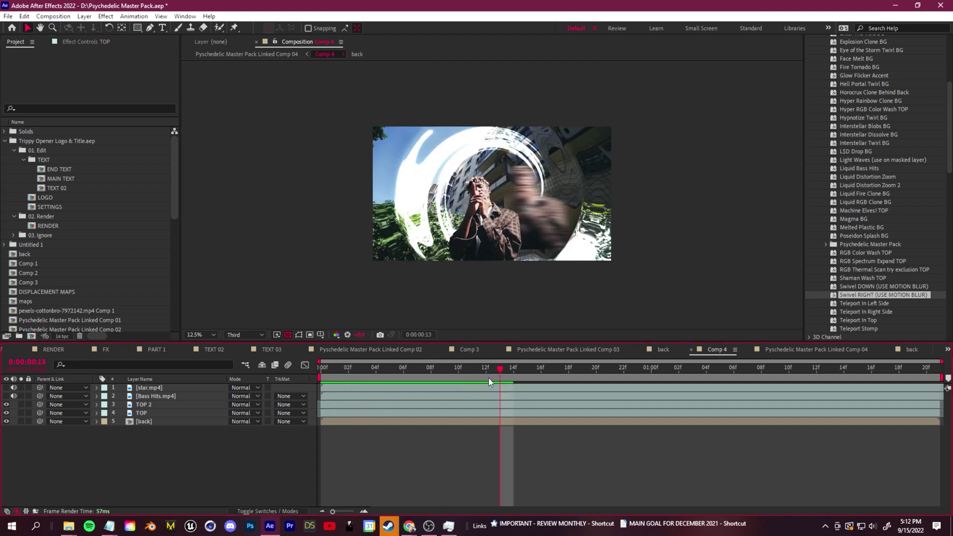
left_click_drag(488, 370, 430, 382)
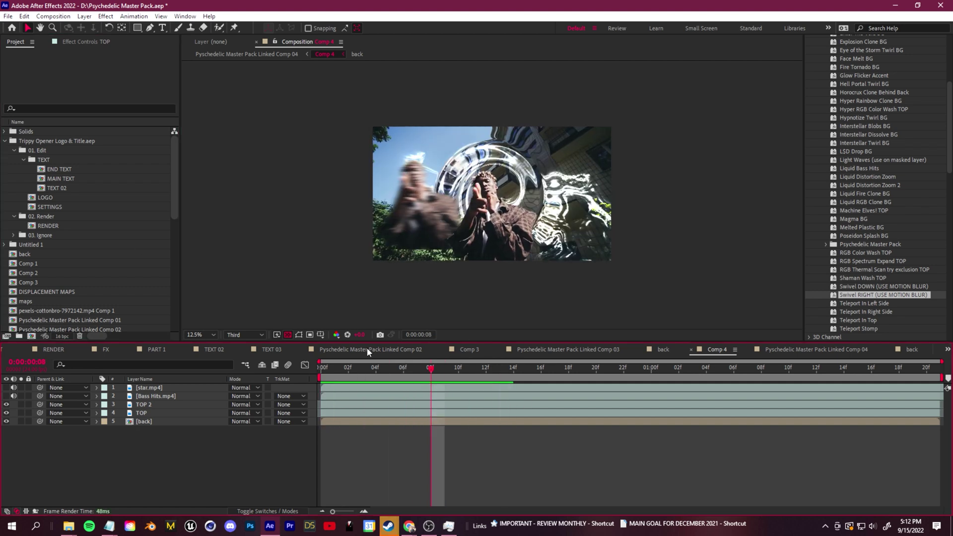
Reveal the TOP layer's Position at frame 8 and move the layer slightly lower in the frame.
left_click(144, 413)
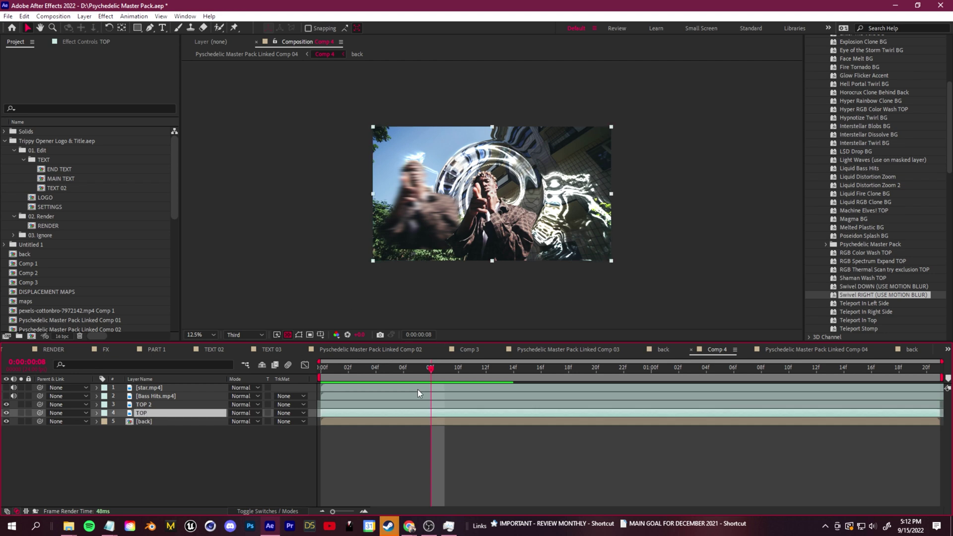
left_click_drag(431, 370, 454, 368)
key("p")
left_click_drag(274, 420, 495, 380)
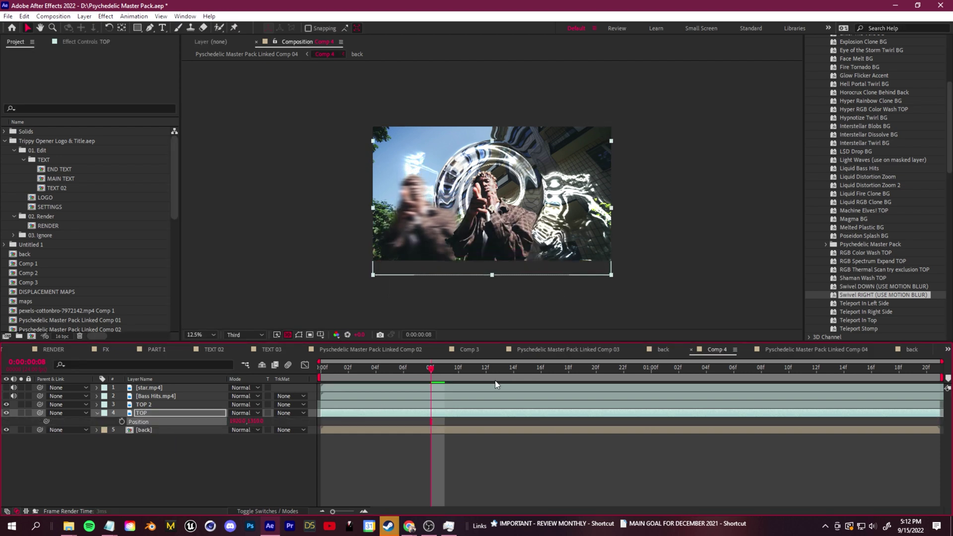
Play back the swivel with the lowered TOP layer, display the layer switches and go to frame 14.
key("space")
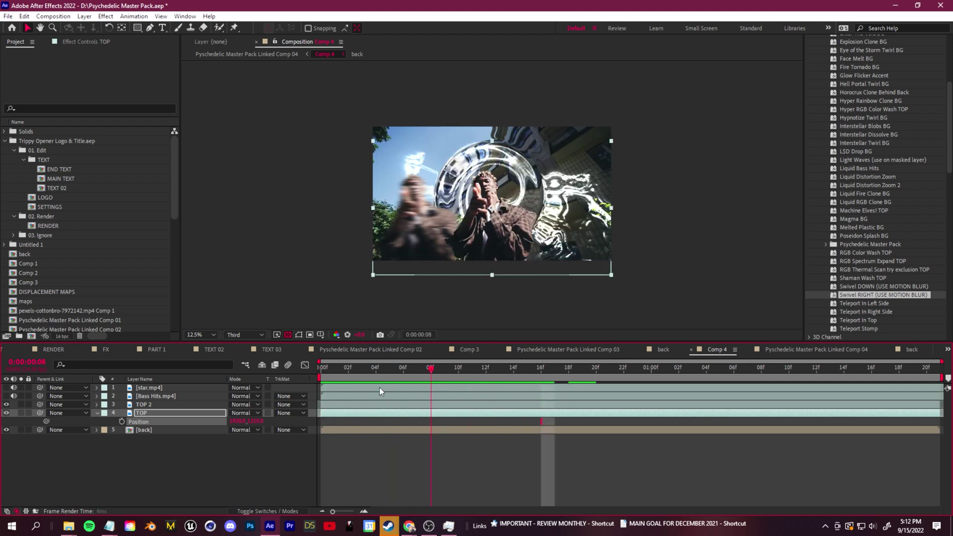
key("F4")
left_click(501, 369)
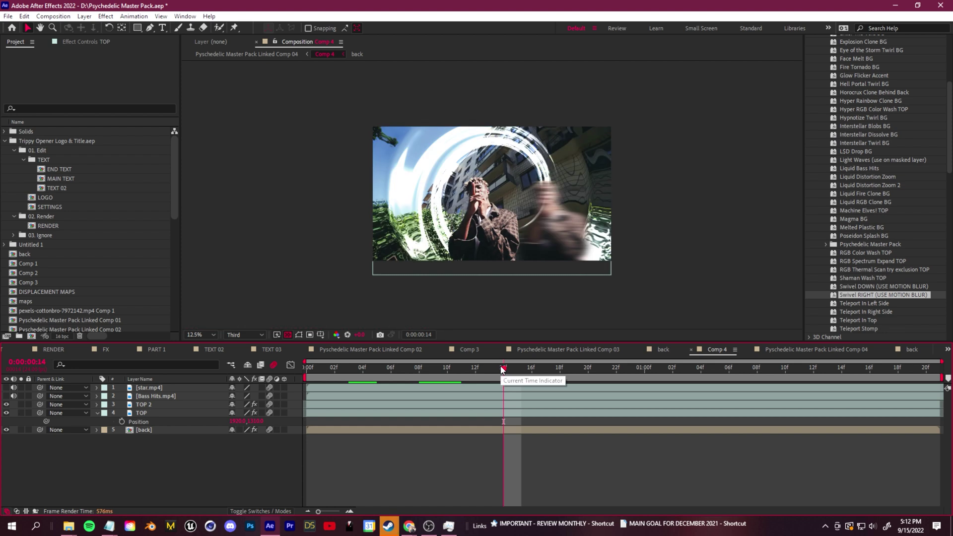